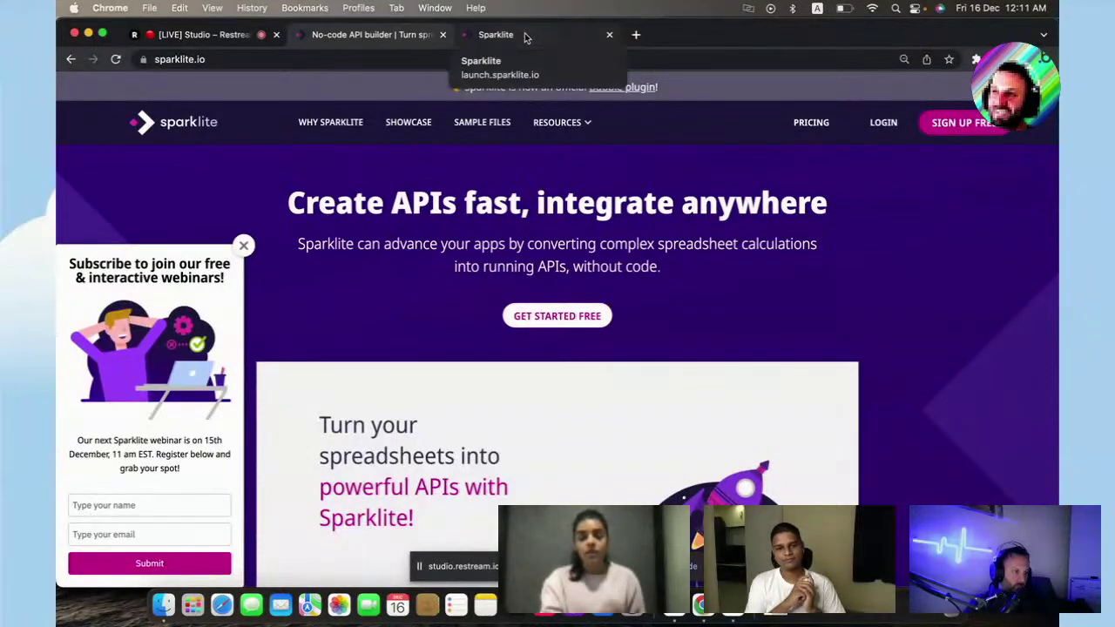
Step: Switch to the Sparklite dashboard and start creating a new API
{"action": "left_click", "coordinate": [524, 35]}
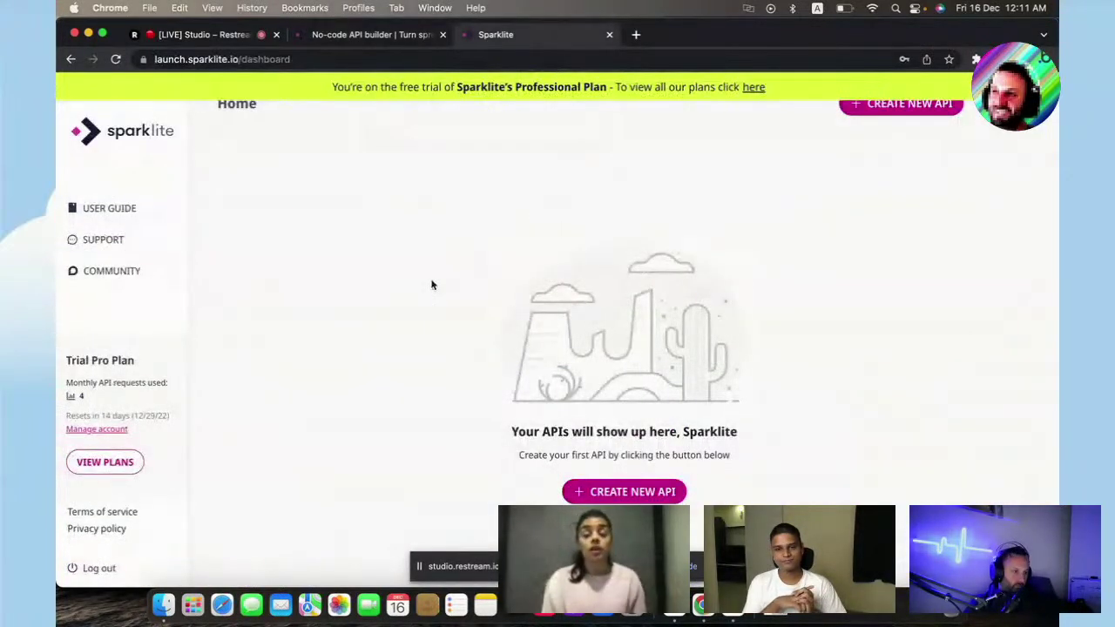
{"action": "scroll", "coordinate": [431, 284], "scroll_direction": "up", "scroll_amount": 1}
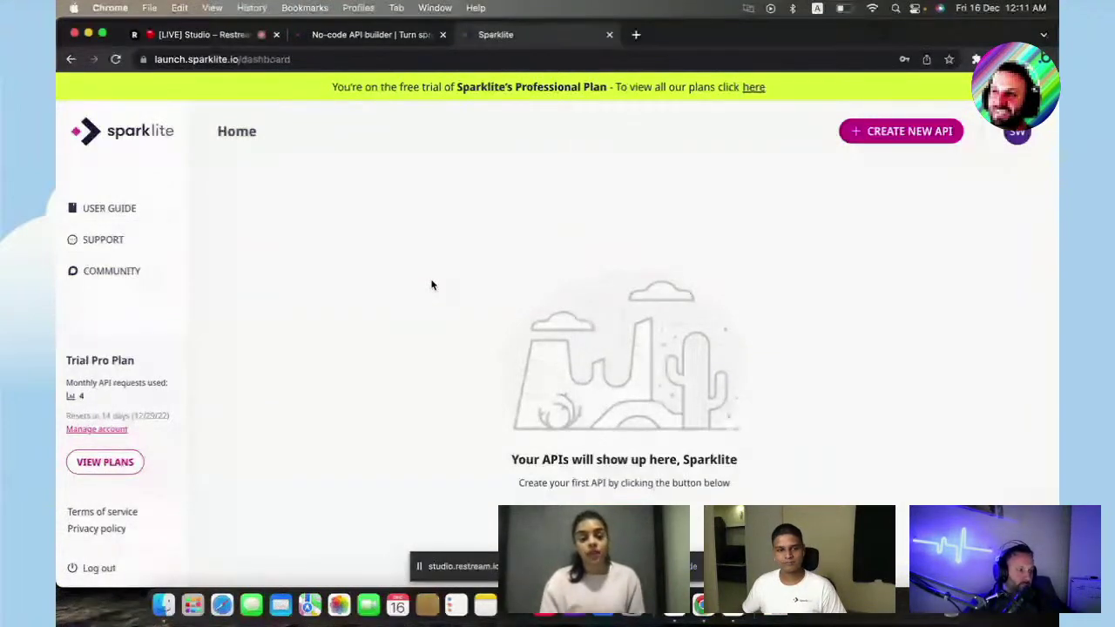
{"action": "scroll", "coordinate": [431, 285], "scroll_direction": "down", "scroll_amount": 1}
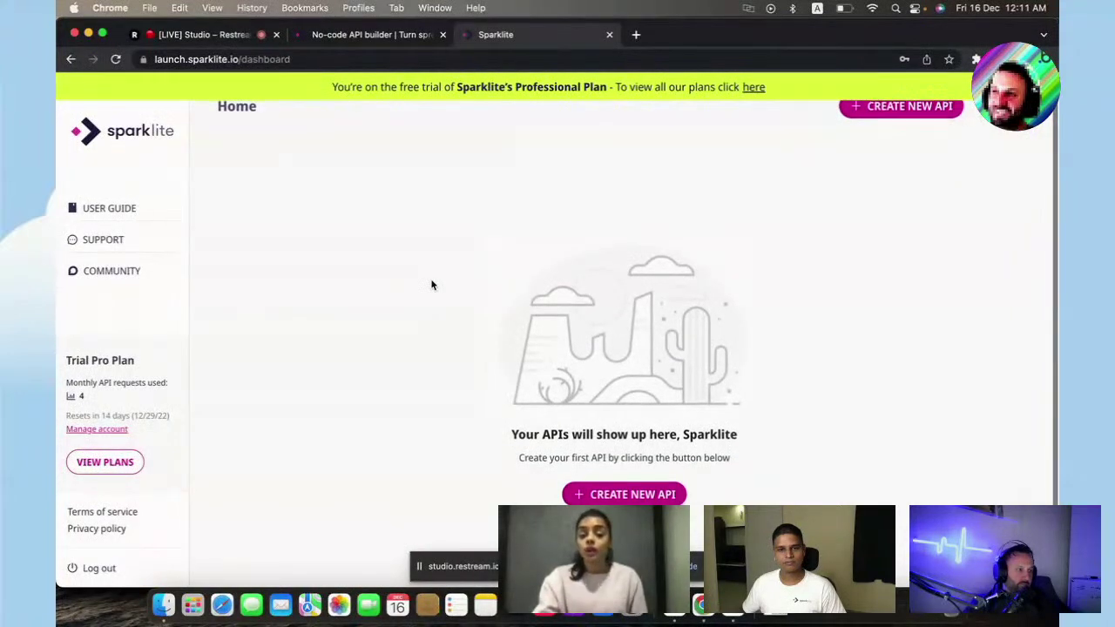
{"action": "scroll", "coordinate": [431, 285], "scroll_direction": "up", "scroll_amount": 1}
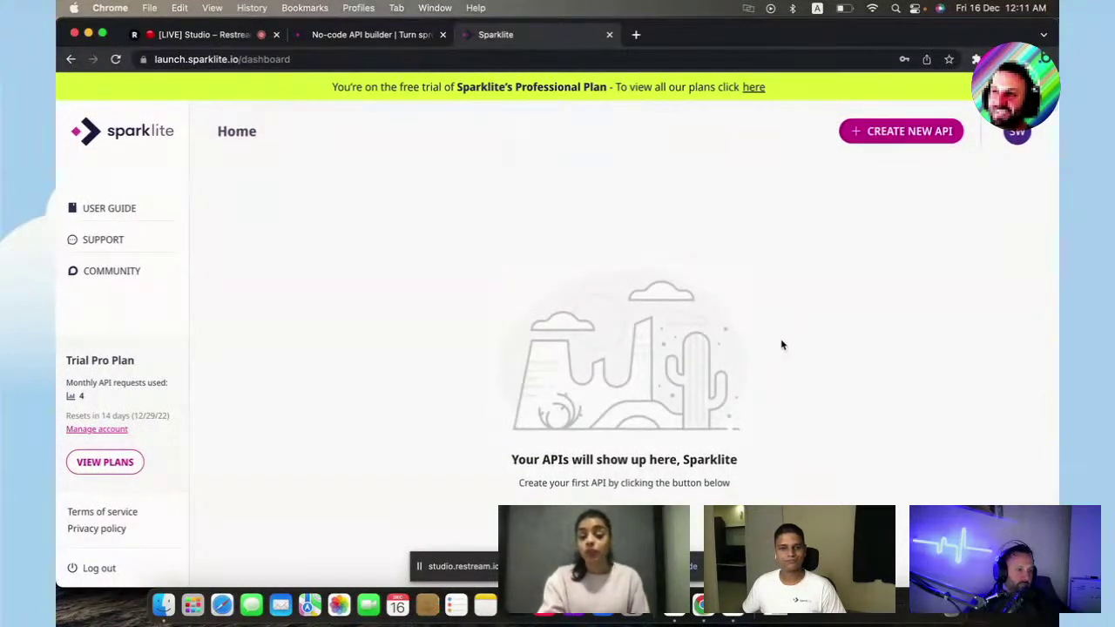
{"action": "left_click", "coordinate": [693, 569]}
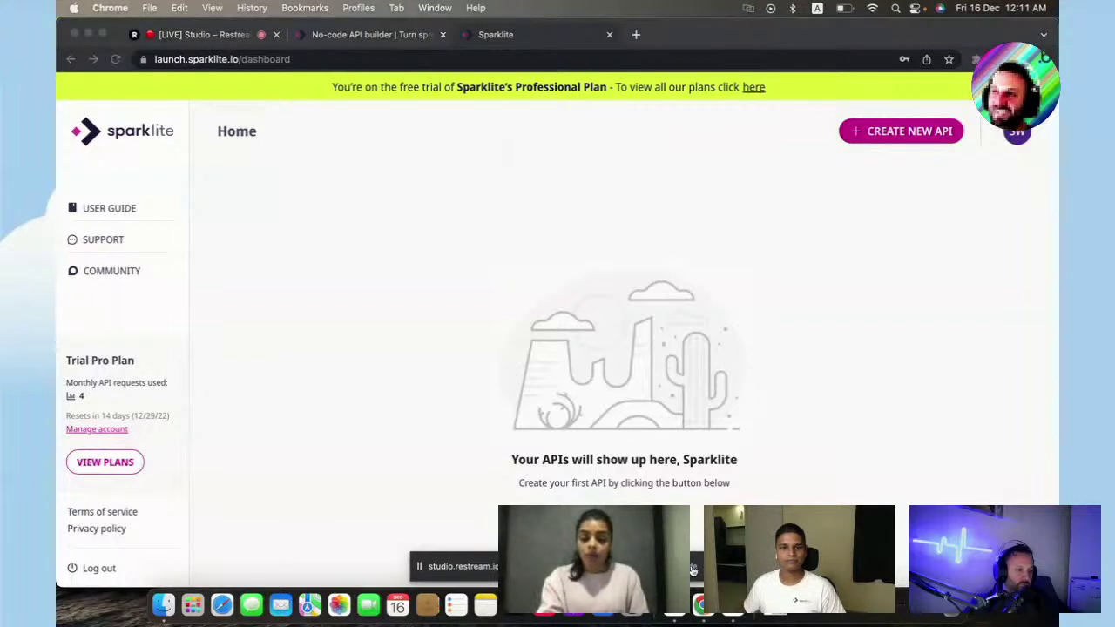
{"action": "left_click", "coordinate": [700, 604]}
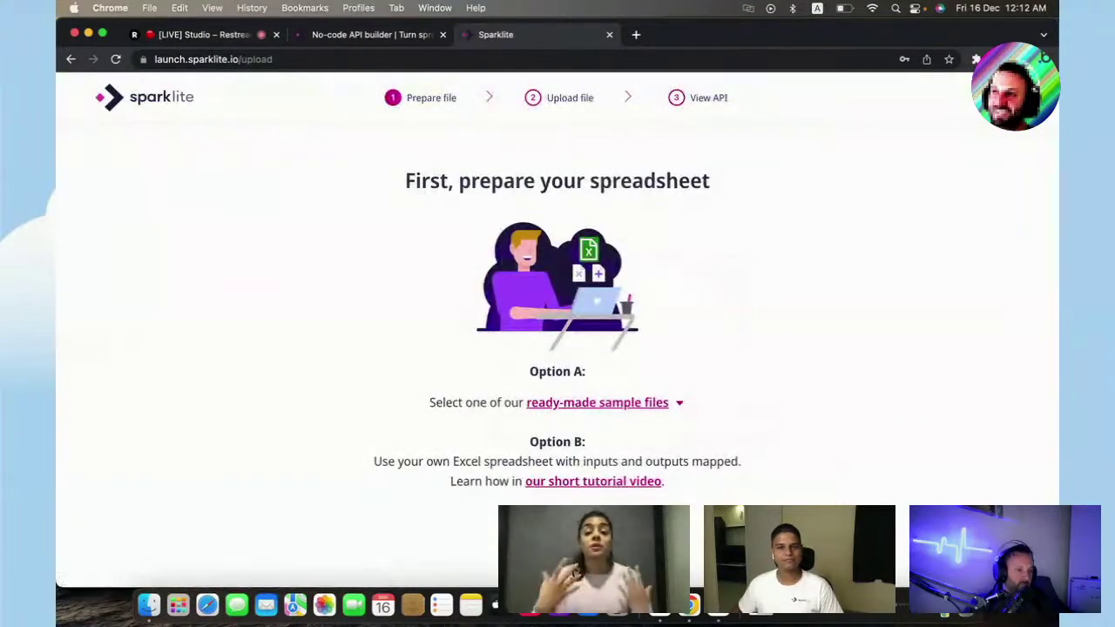
Step: Switch to the Sparklite_Webinar_1512 workbook in Excel and examine the sales amounts and the Q1 and Q3 quartile formulas
{"action": "left_click", "coordinate": [716, 603]}
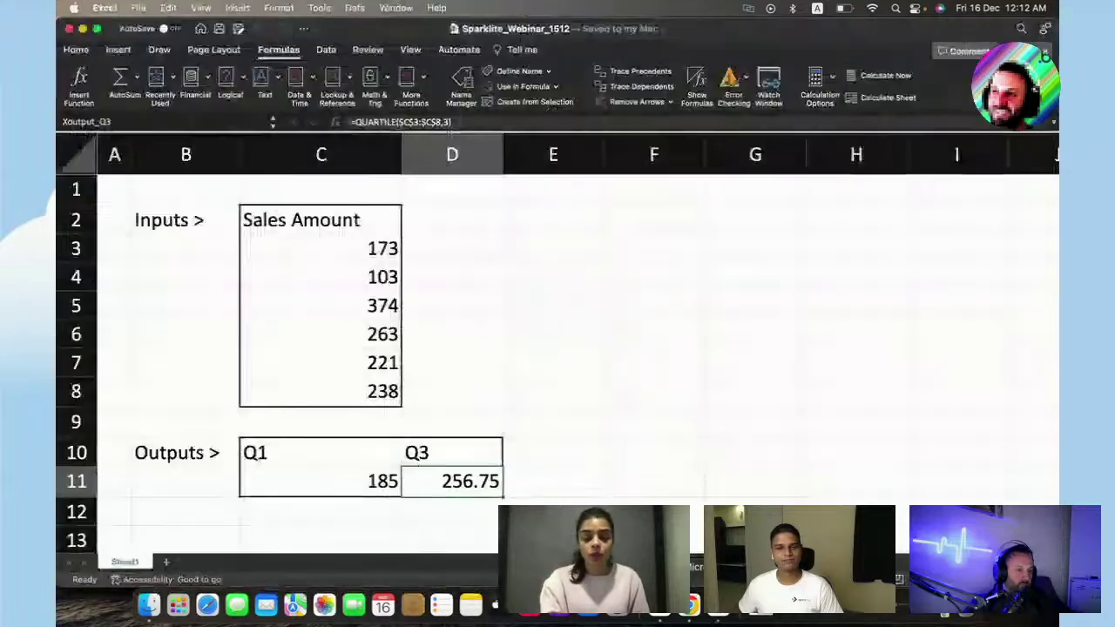
{"action": "left_click", "coordinate": [552, 421]}
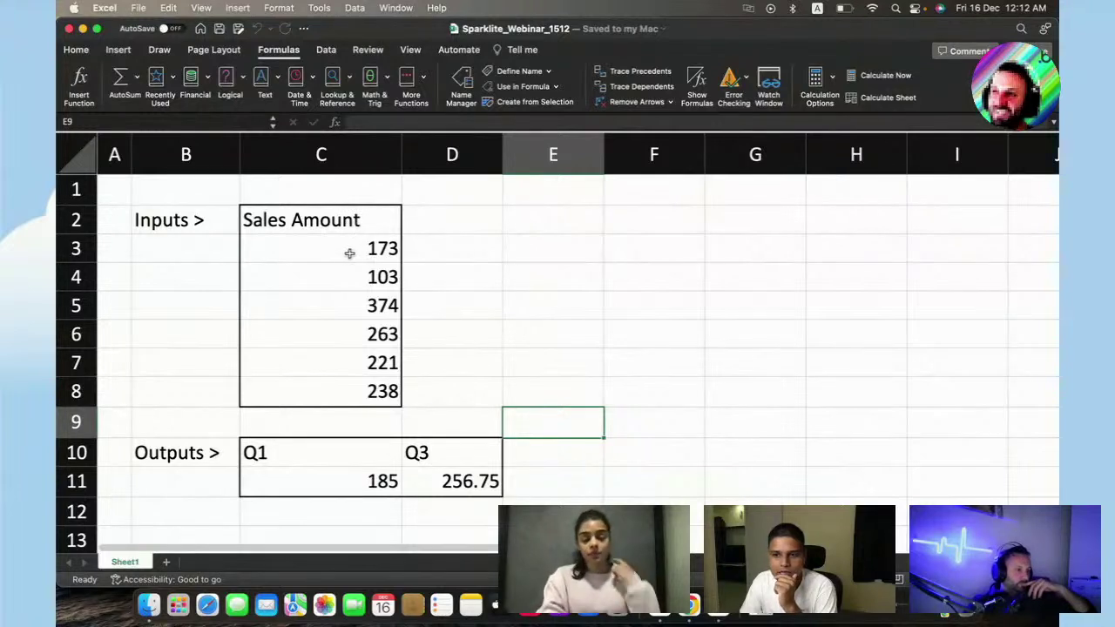
{"action": "left_click", "coordinate": [466, 392]}
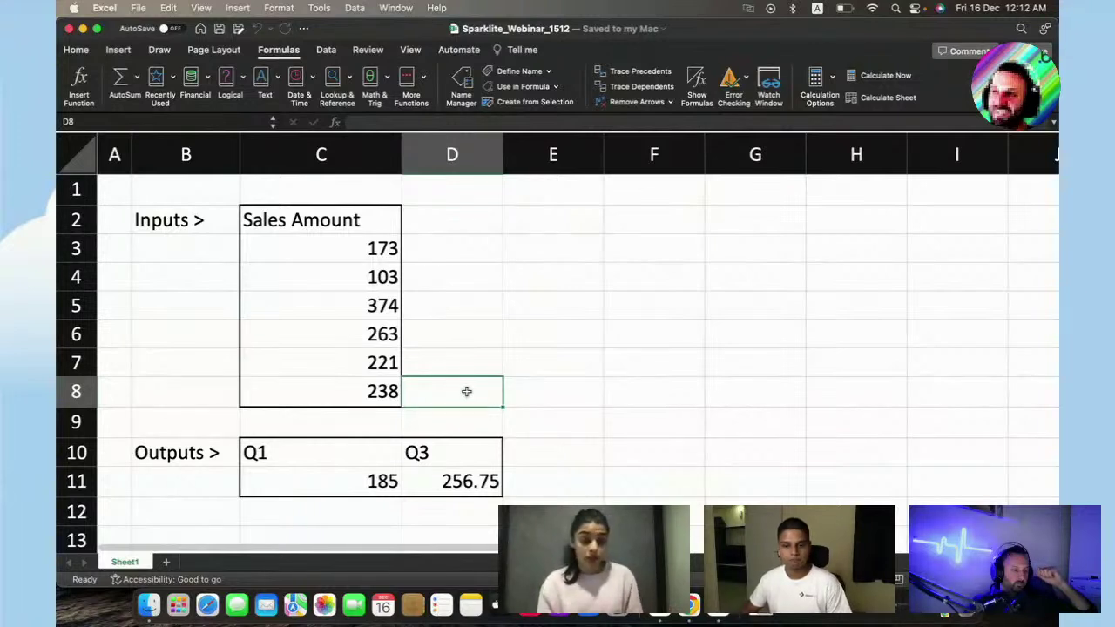
{"action": "left_click", "coordinate": [349, 485]}
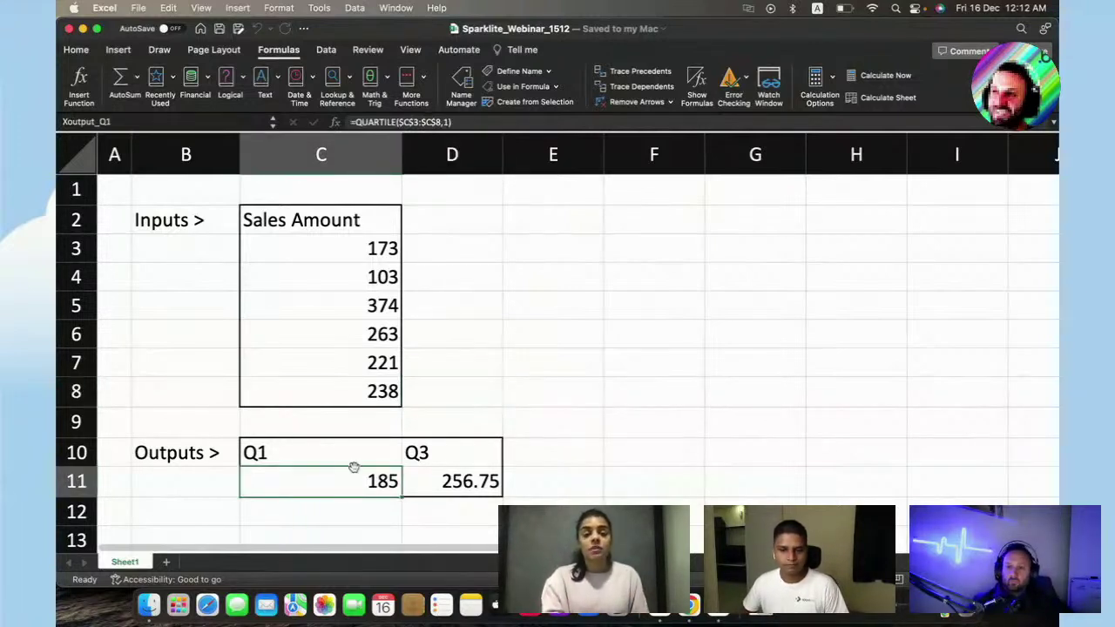
{"action": "left_click", "coordinate": [375, 123]}
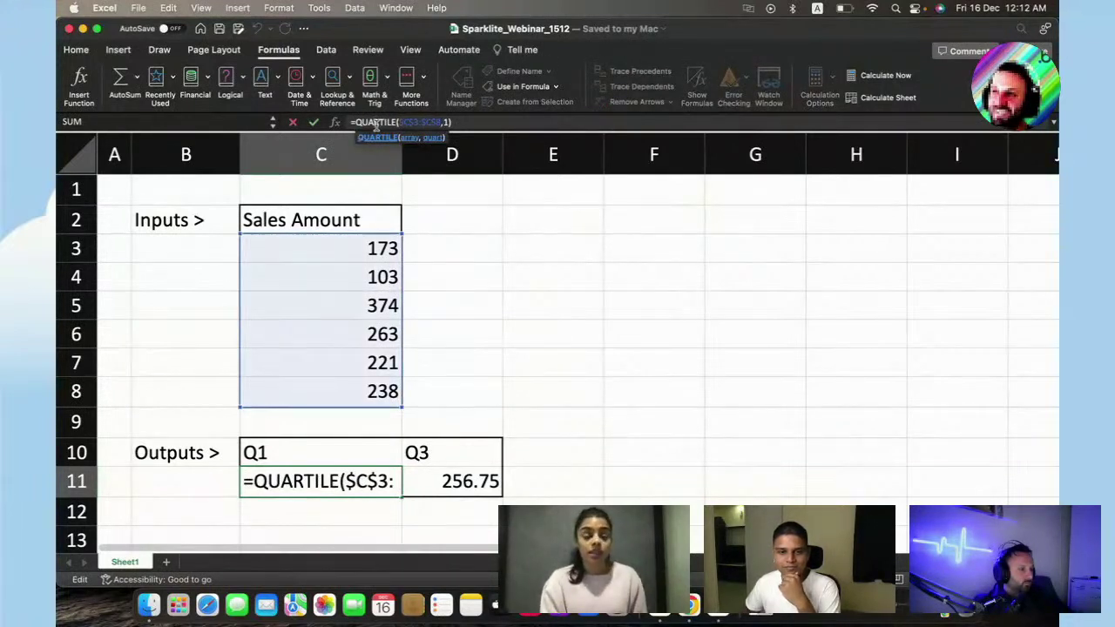
{"action": "key", "text": "Escape"}
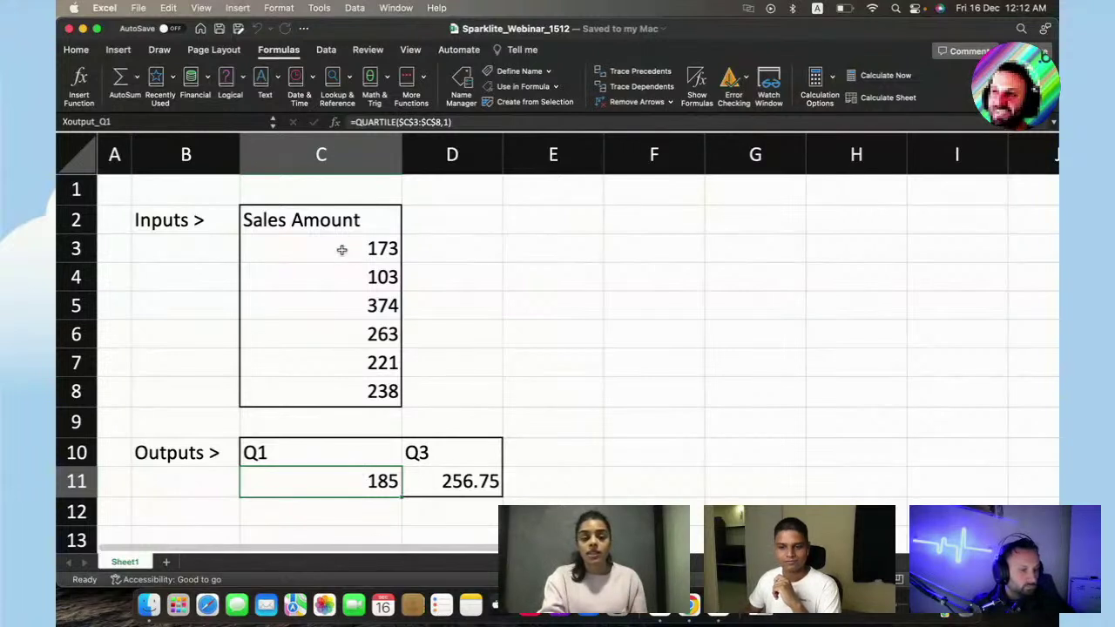
{"action": "left_click_drag", "start_coordinate": [341, 249], "coordinate": [341, 398]}
{"action": "left_click", "coordinate": [557, 344]}
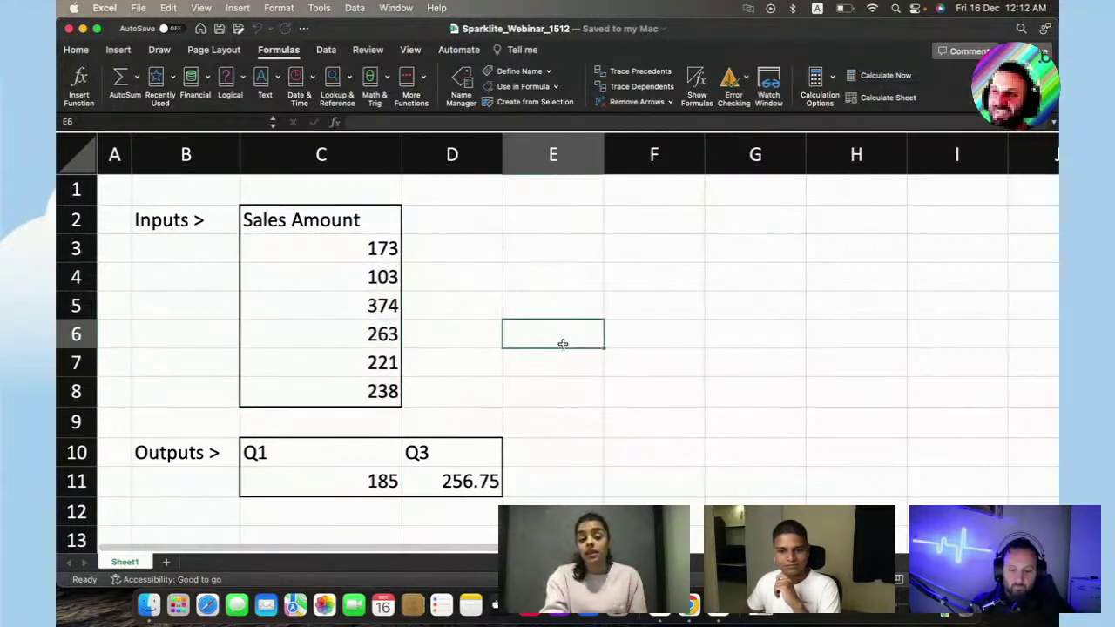
{"action": "left_click", "coordinate": [351, 482]}
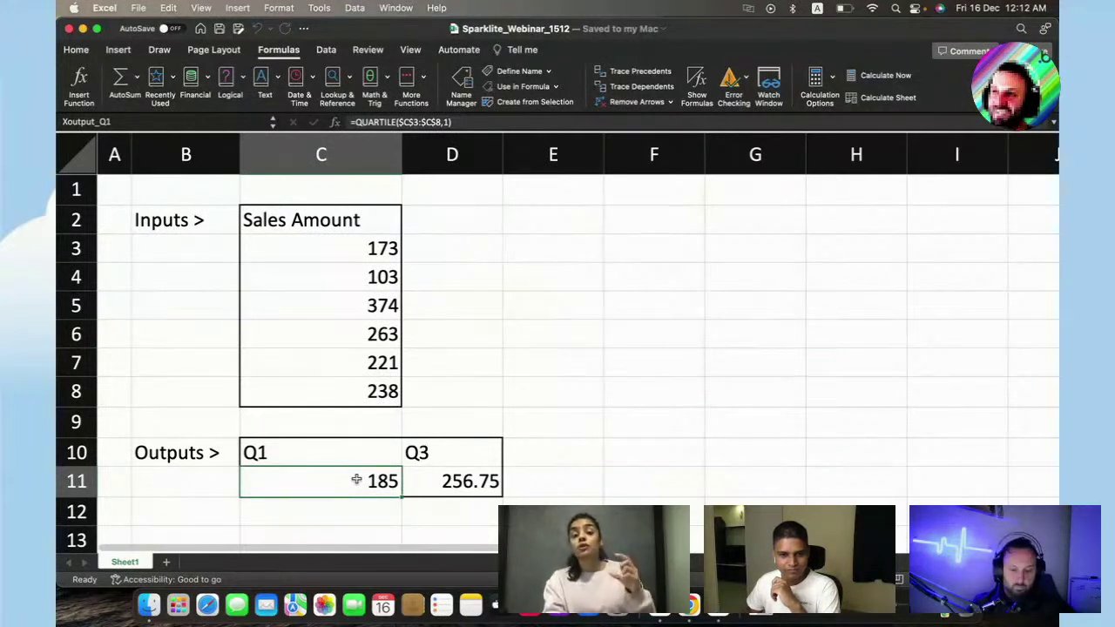
{"action": "left_click", "coordinate": [473, 480]}
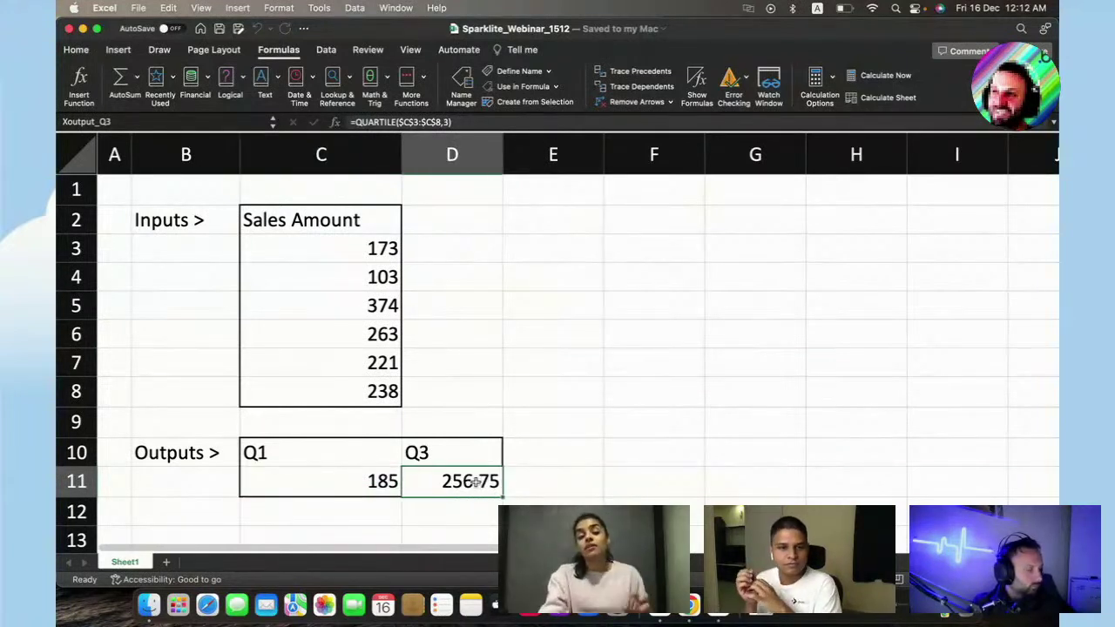
{"action": "left_click", "coordinate": [535, 331]}
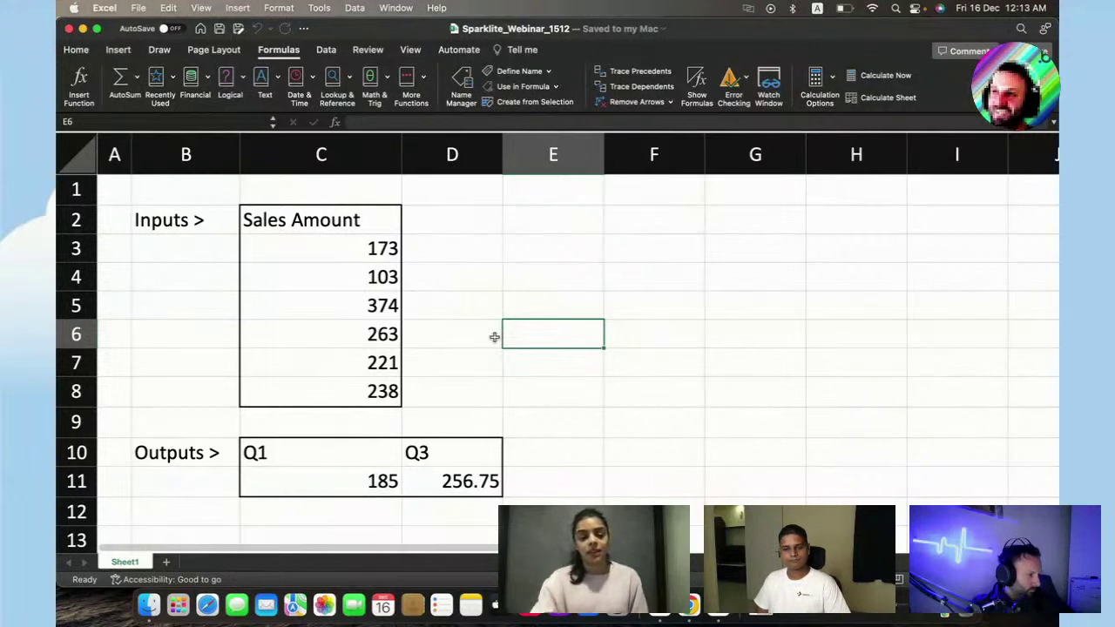
{"action": "left_click", "coordinate": [491, 336]}
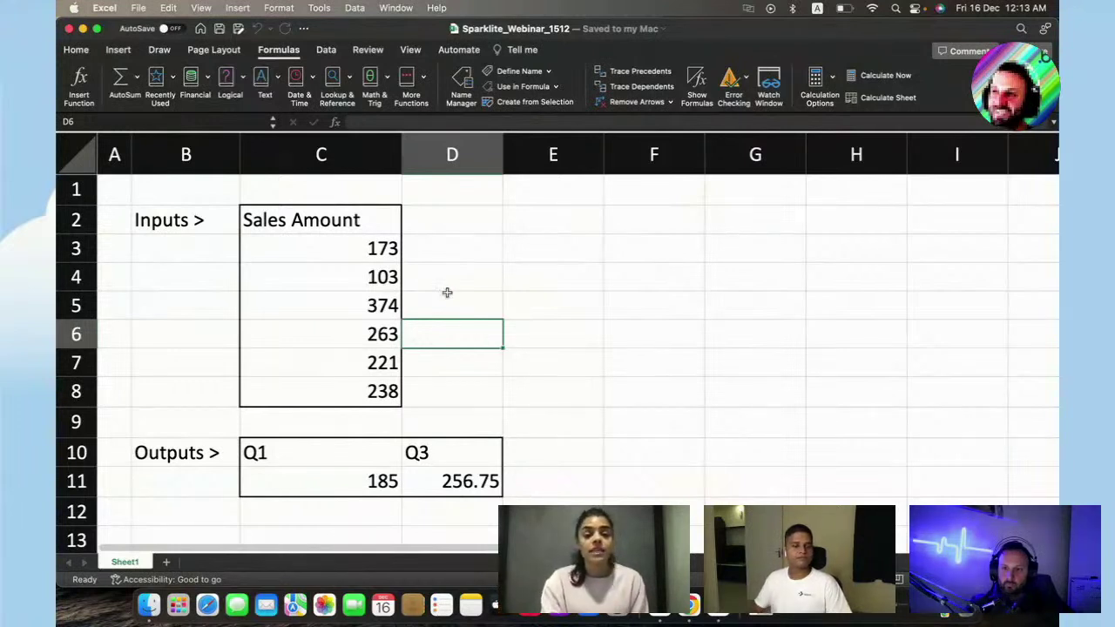
Step: Define the workbook-scoped name Xinput_1 for the first sales amount in cell C3
{"action": "left_click", "coordinate": [341, 249]}
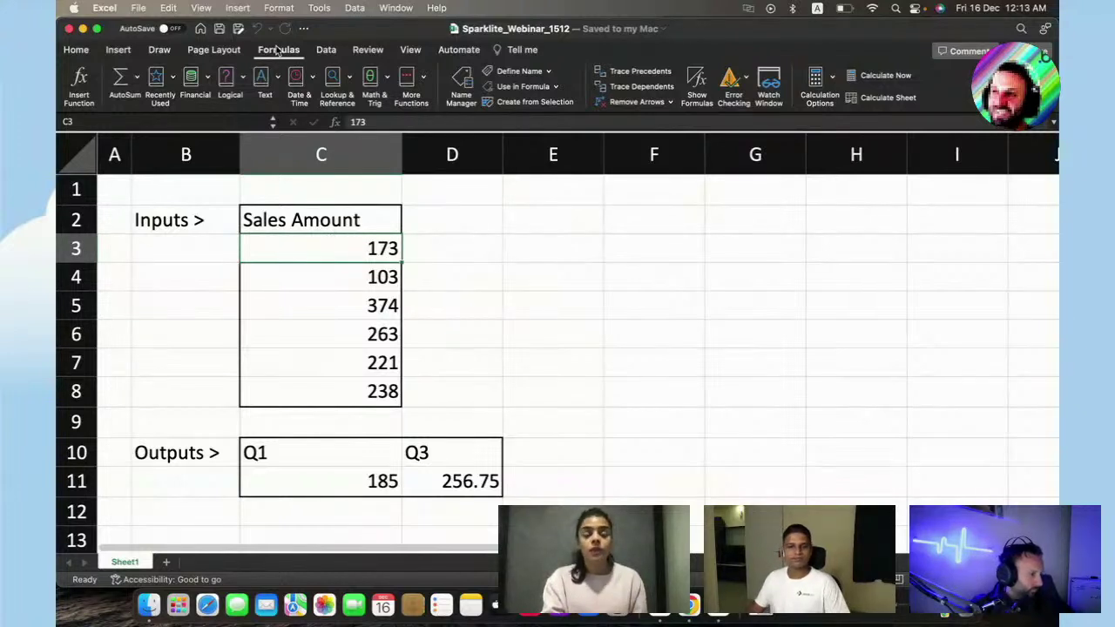
{"action": "left_click", "coordinate": [462, 87]}
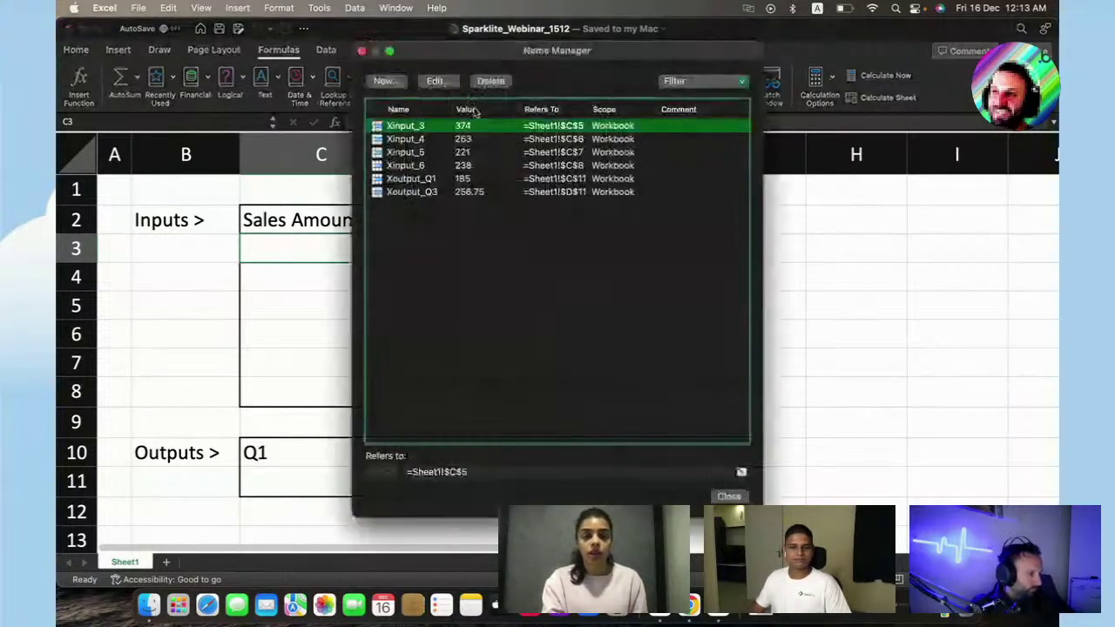
{"action": "left_click", "coordinate": [383, 80]}
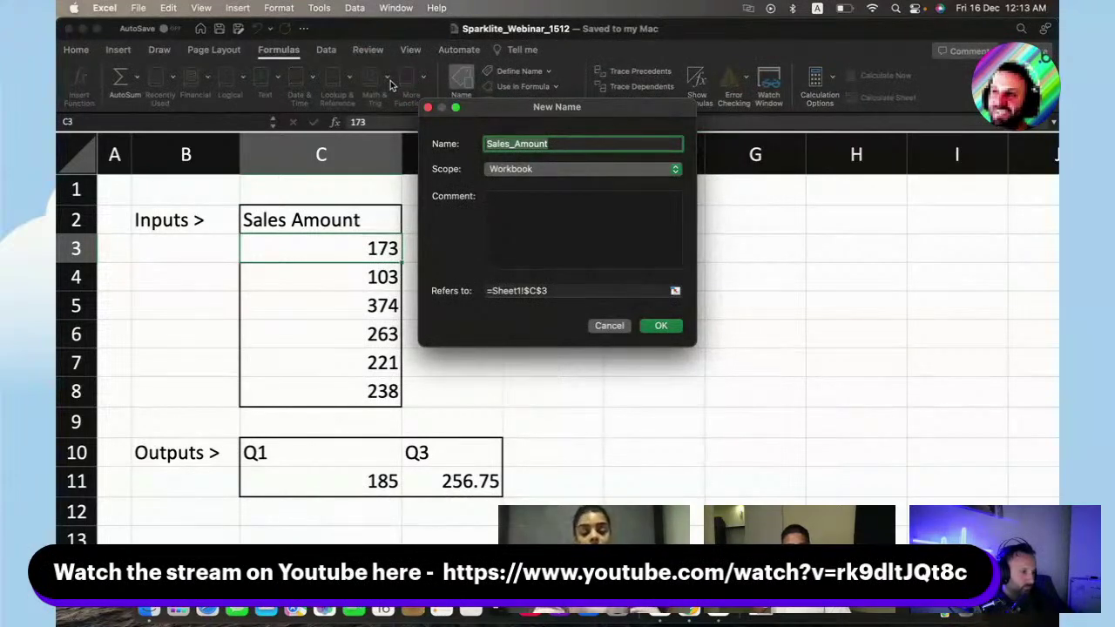
{"action": "type", "text": "Xinput_"}
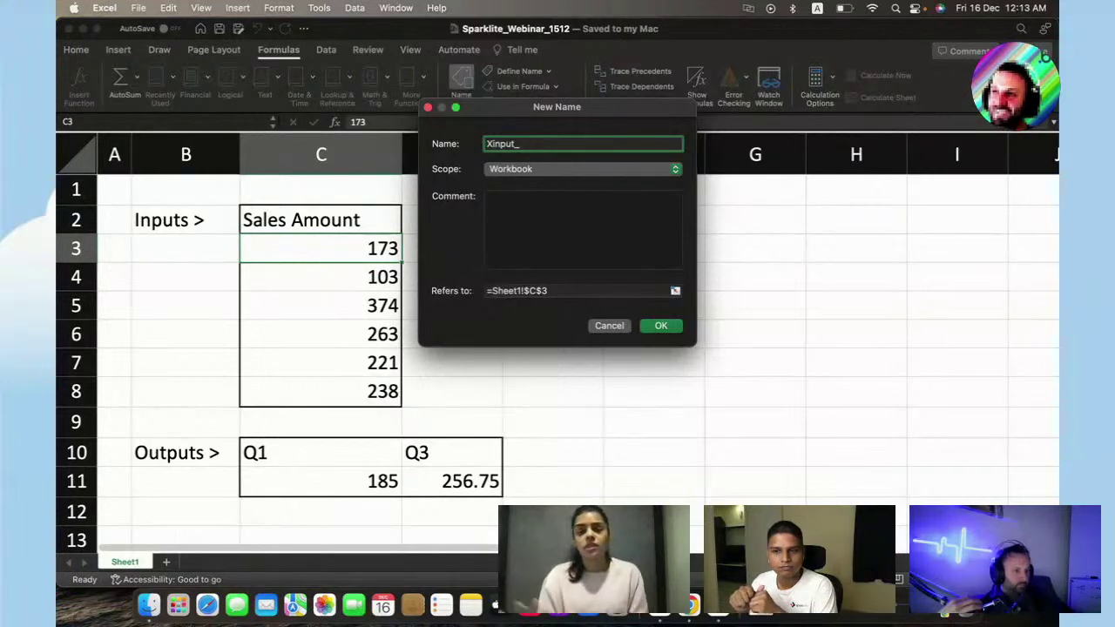
{"action": "type", "text": "1"}
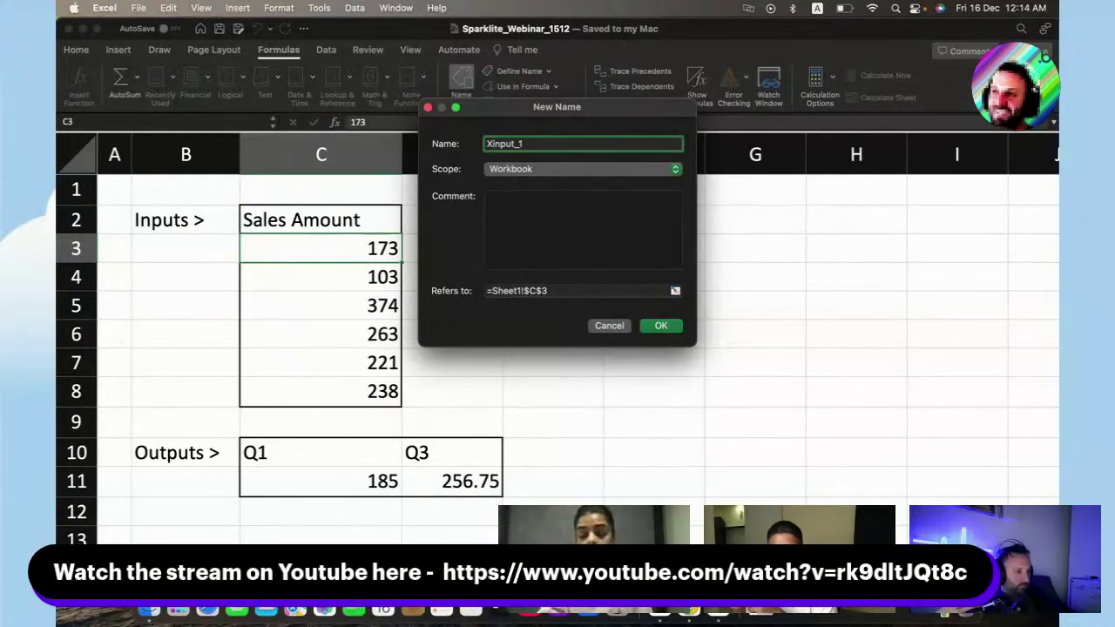
{"action": "key", "text": "Return"}
{"action": "left_click", "coordinate": [361, 45]}
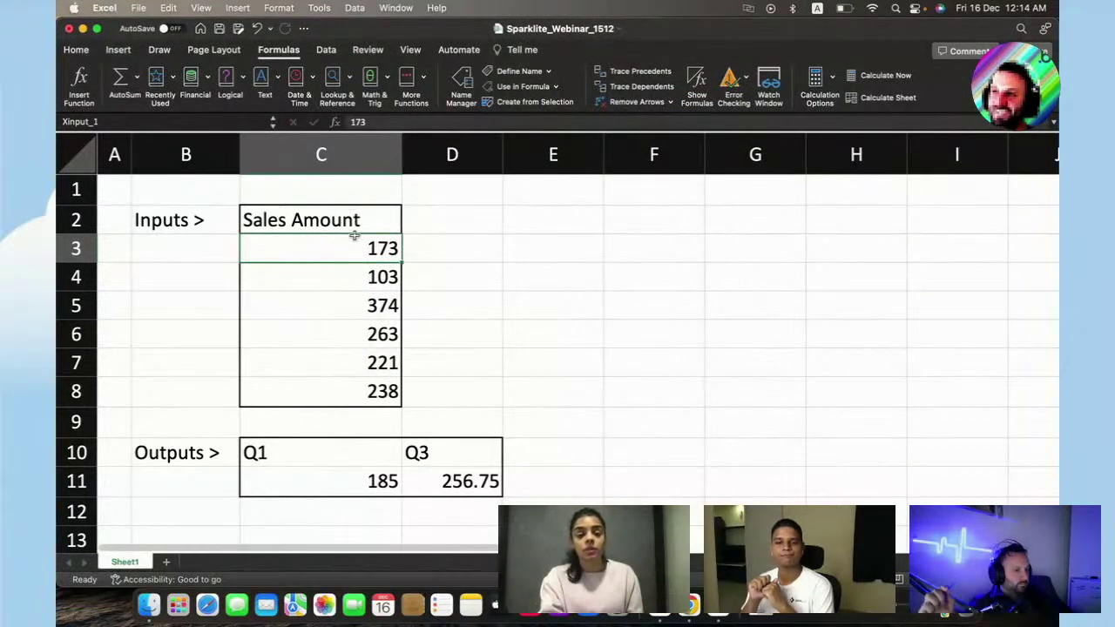
Step: Assign the name Xinput_2 to the second sales amount in cell C4
{"action": "left_click", "coordinate": [353, 284]}
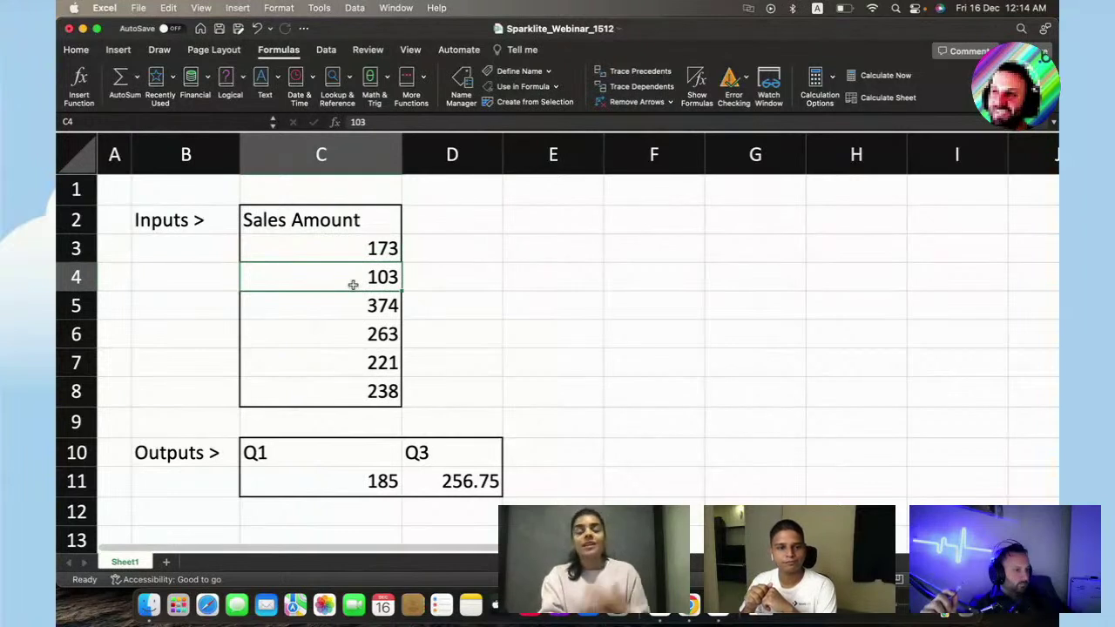
{"action": "left_click", "coordinate": [182, 122]}
{"action": "type", "text": "Xinput_1"}
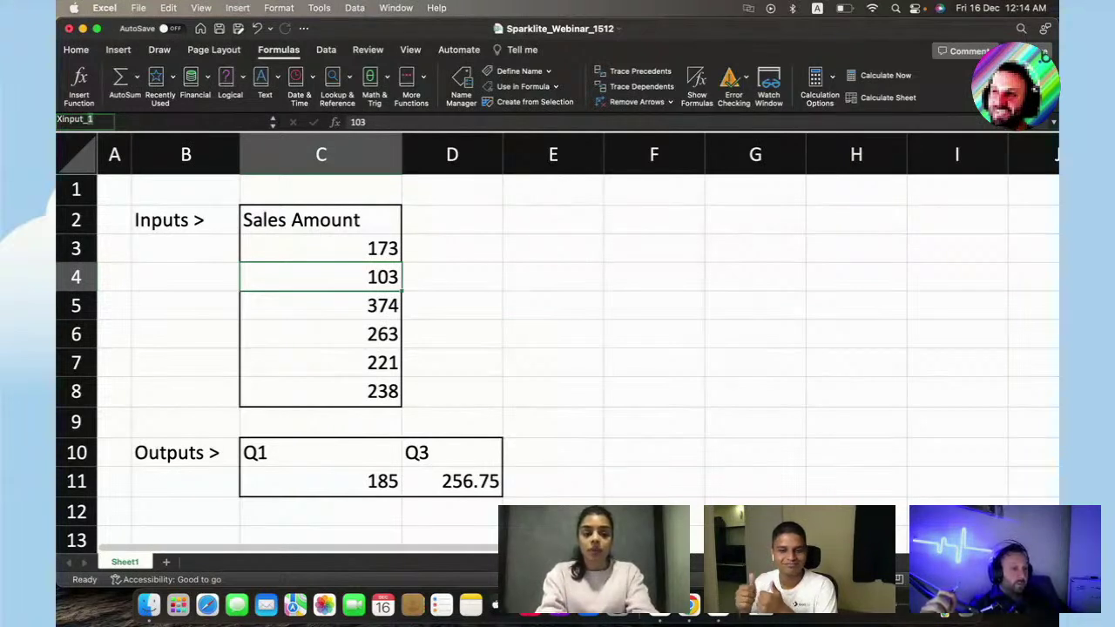
{"action": "key", "text": "Return"}
{"action": "left_click", "coordinate": [508, 255]}
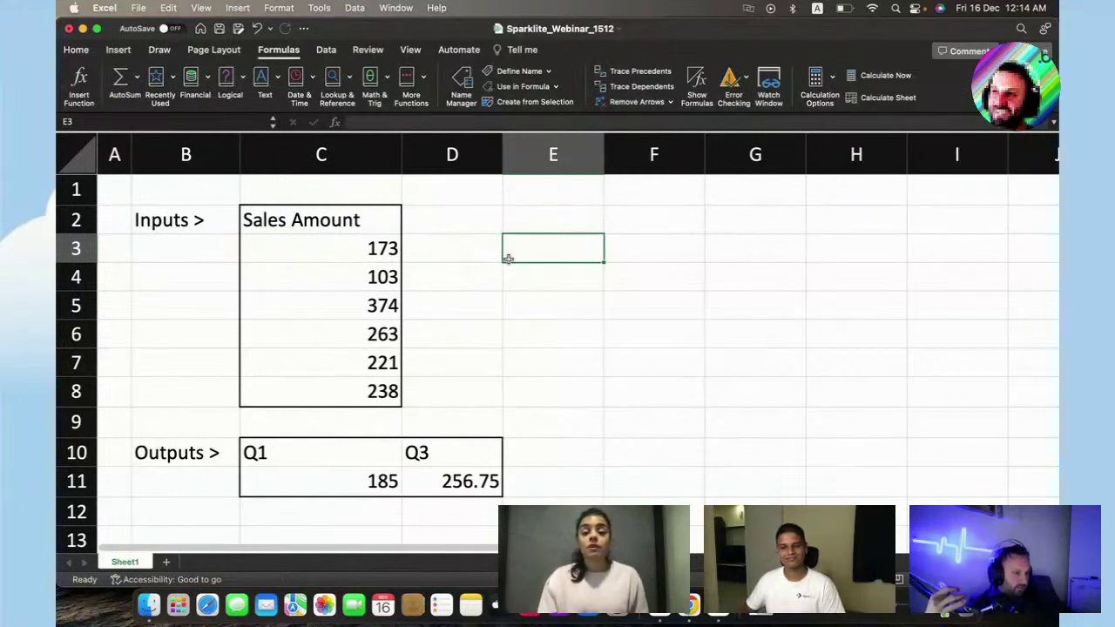
{"action": "left_click", "coordinate": [537, 225]}
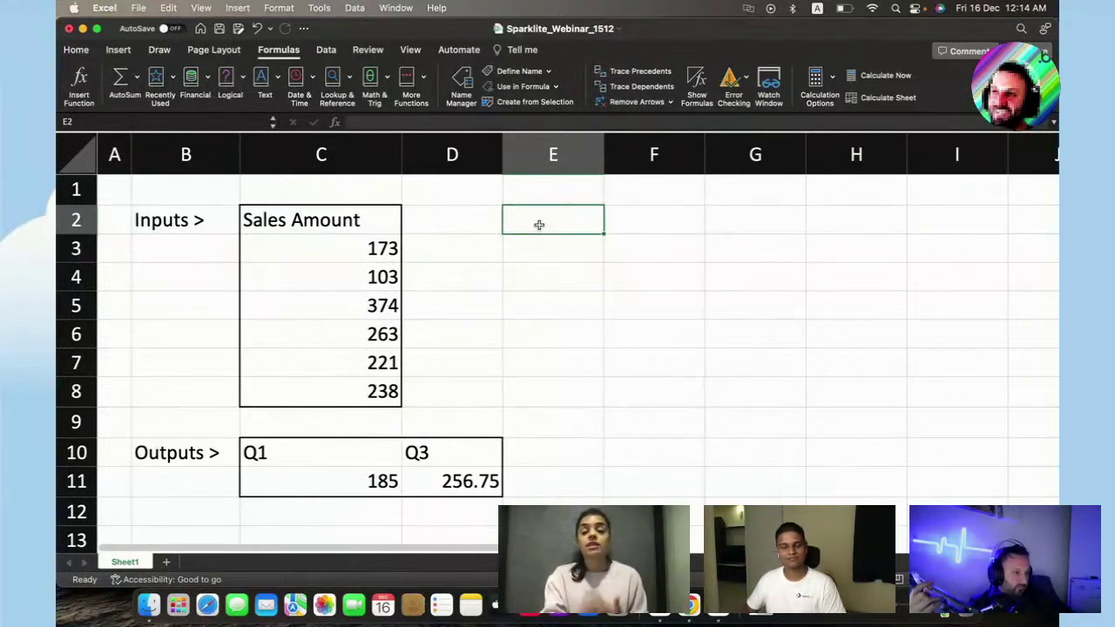
Step: Check the defined names of the sales amount input cells from C3 down to C8
{"action": "left_click", "coordinate": [368, 247]}
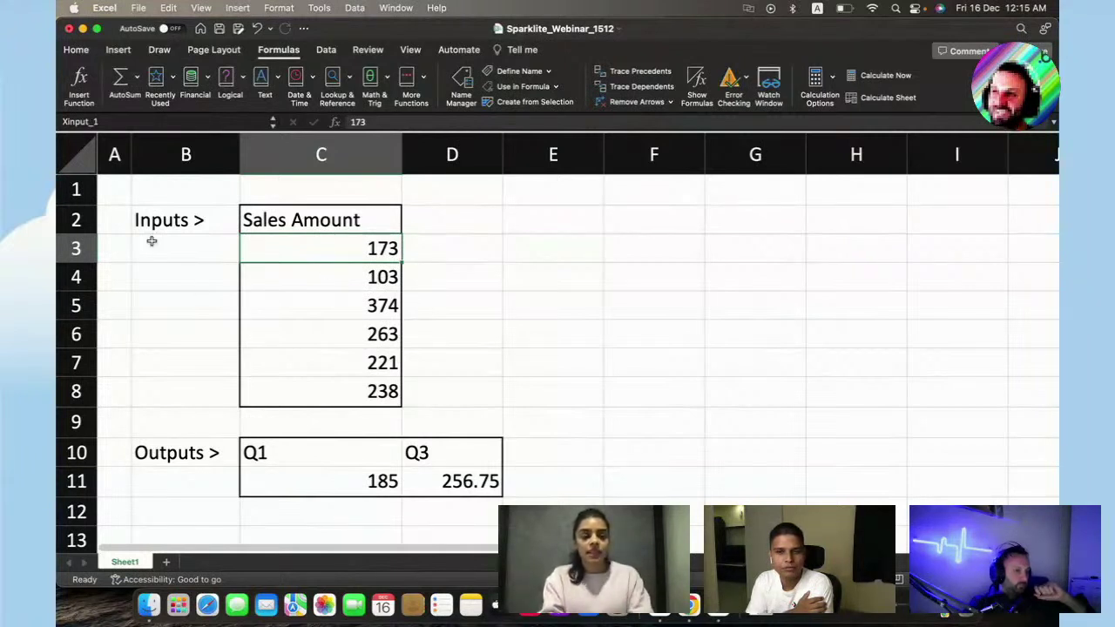
{"action": "key", "text": "Down"}
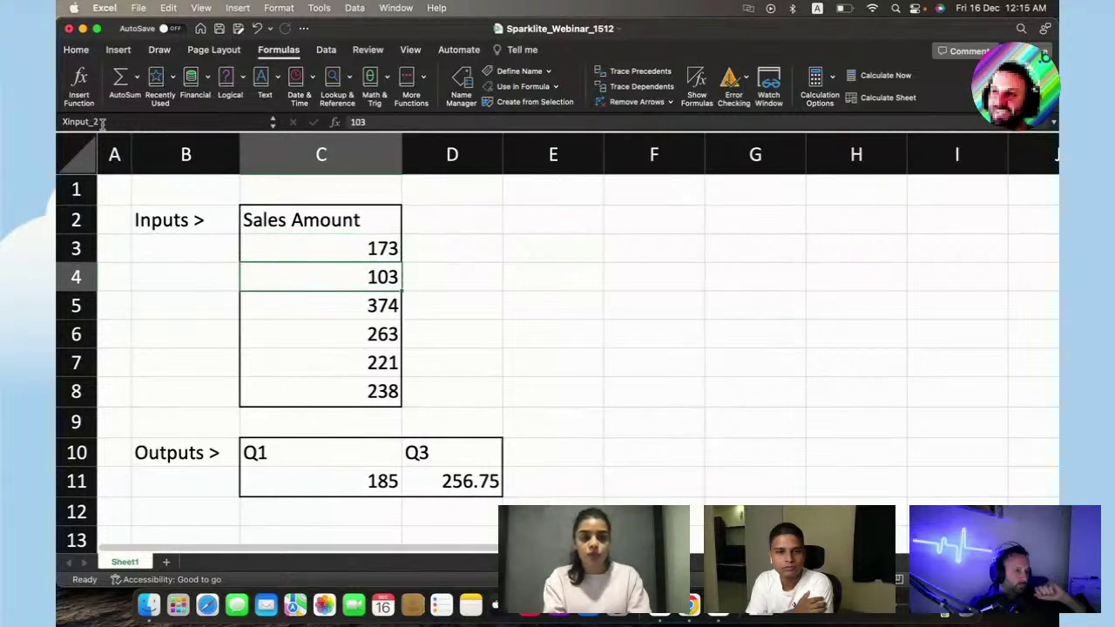
{"action": "key", "text": "Down"}
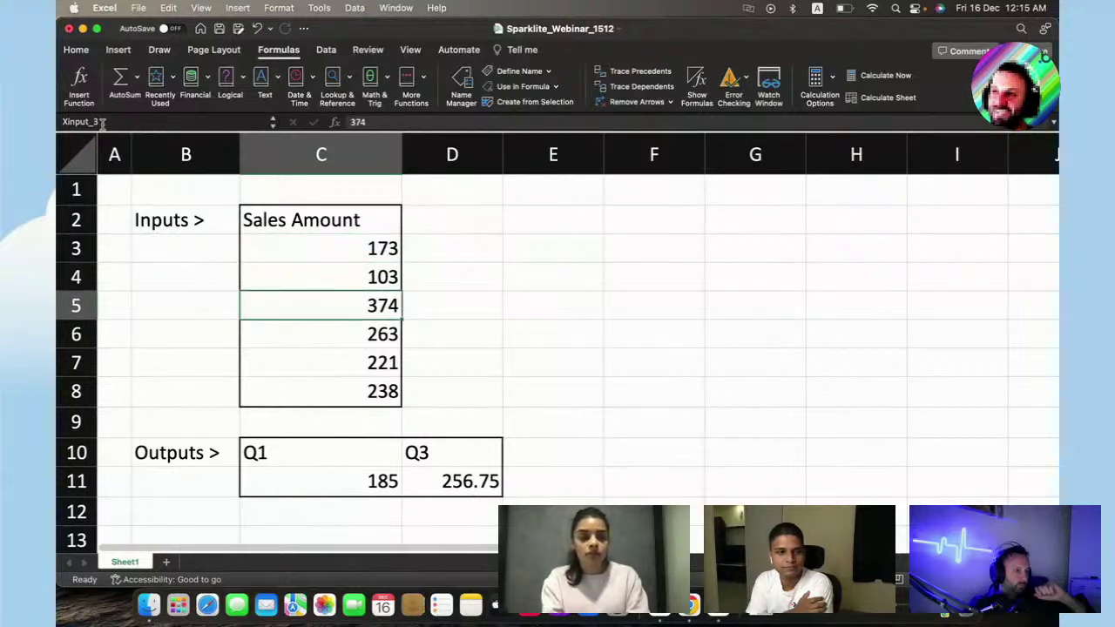
{"action": "left_click", "coordinate": [307, 364]}
{"action": "left_click", "coordinate": [324, 393]}
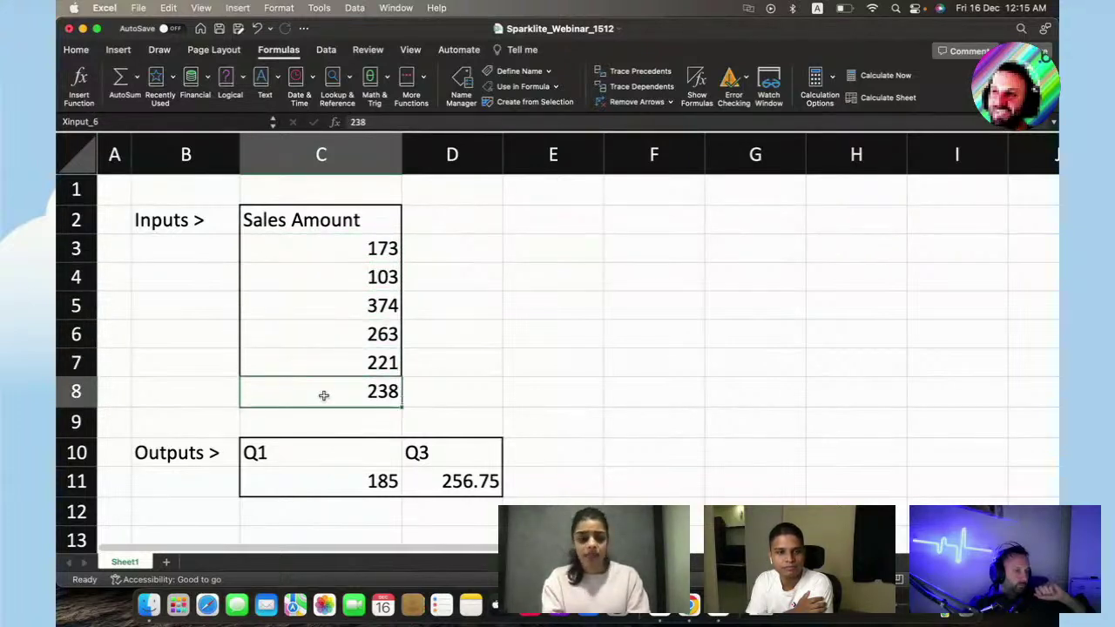
{"action": "left_click", "coordinate": [542, 385]}
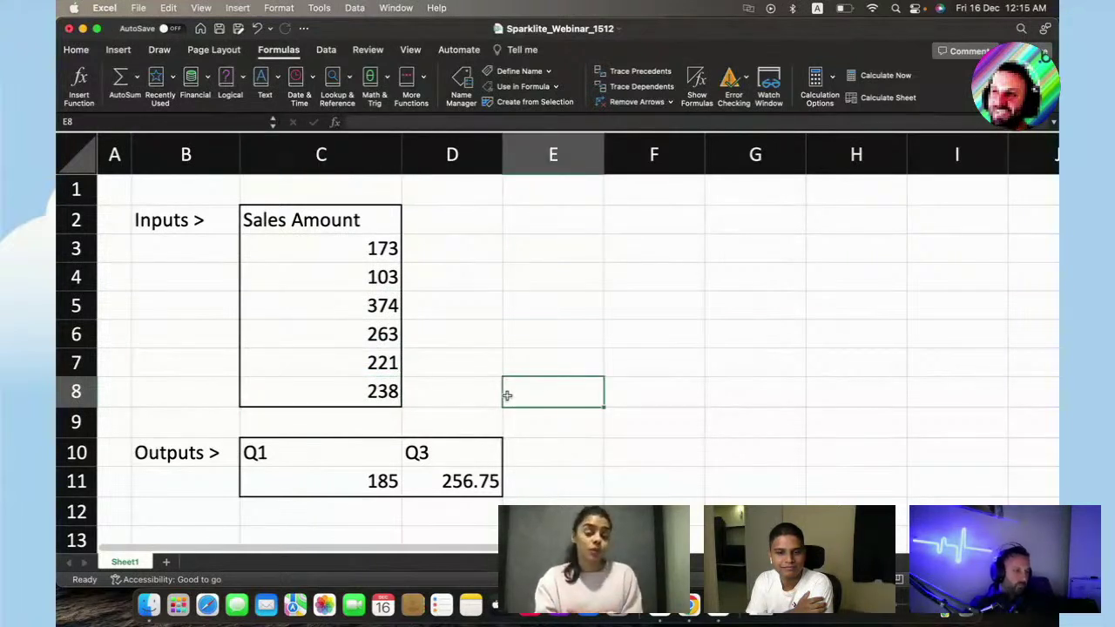
Step: Check the defined name of the Q1 output cell and save the workbook
{"action": "left_click", "coordinate": [320, 476]}
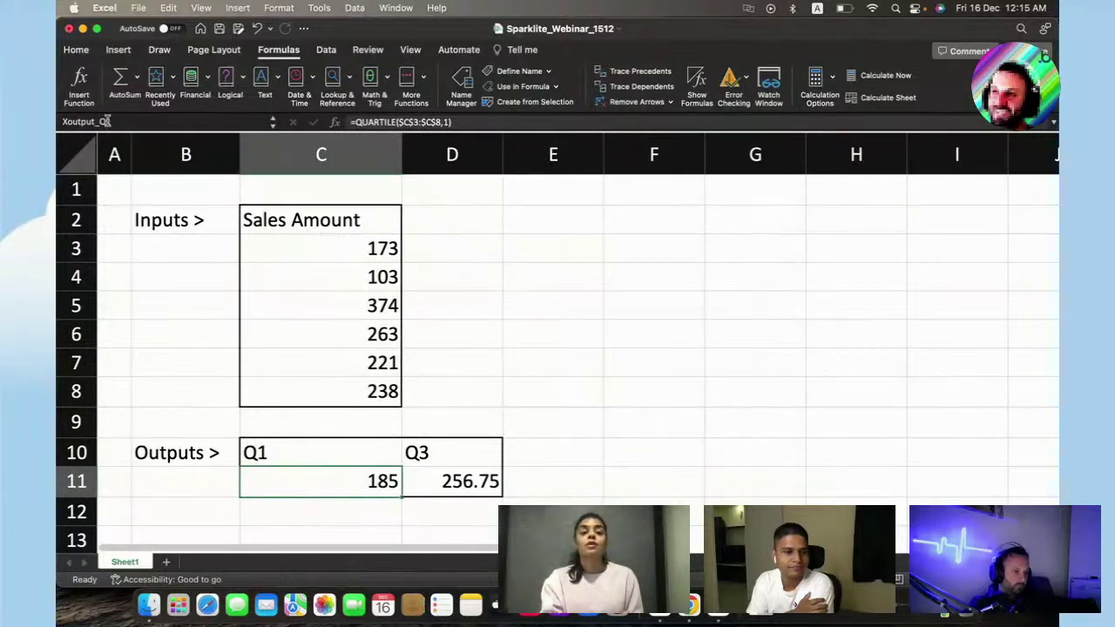
{"action": "left_click", "coordinate": [452, 283]}
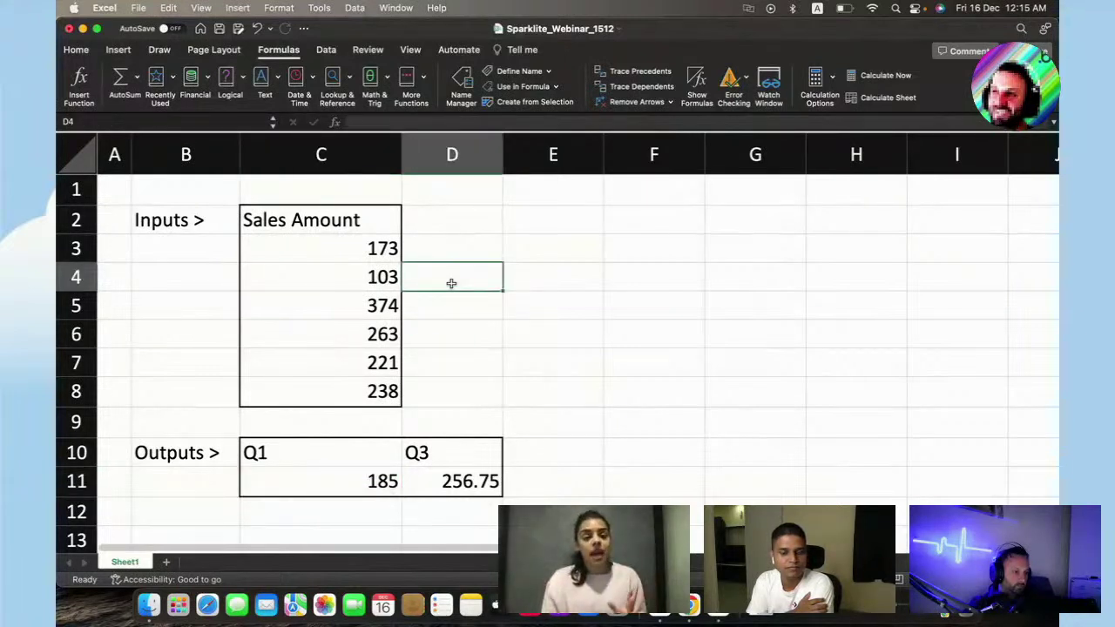
{"action": "key", "text": "super+s"}
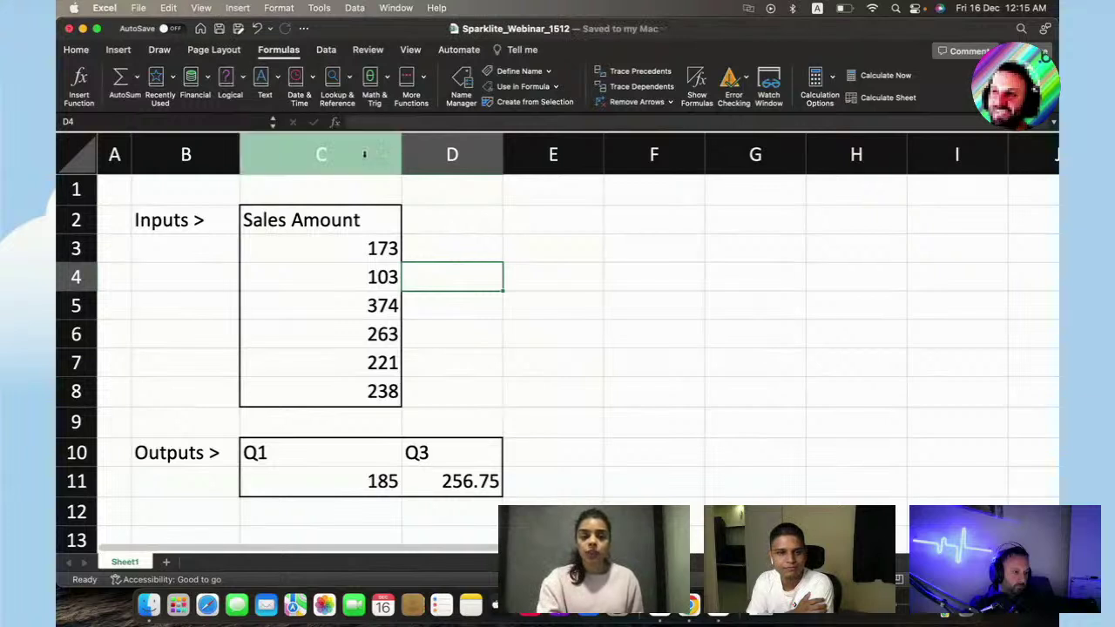
{"action": "left_click", "coordinate": [523, 299]}
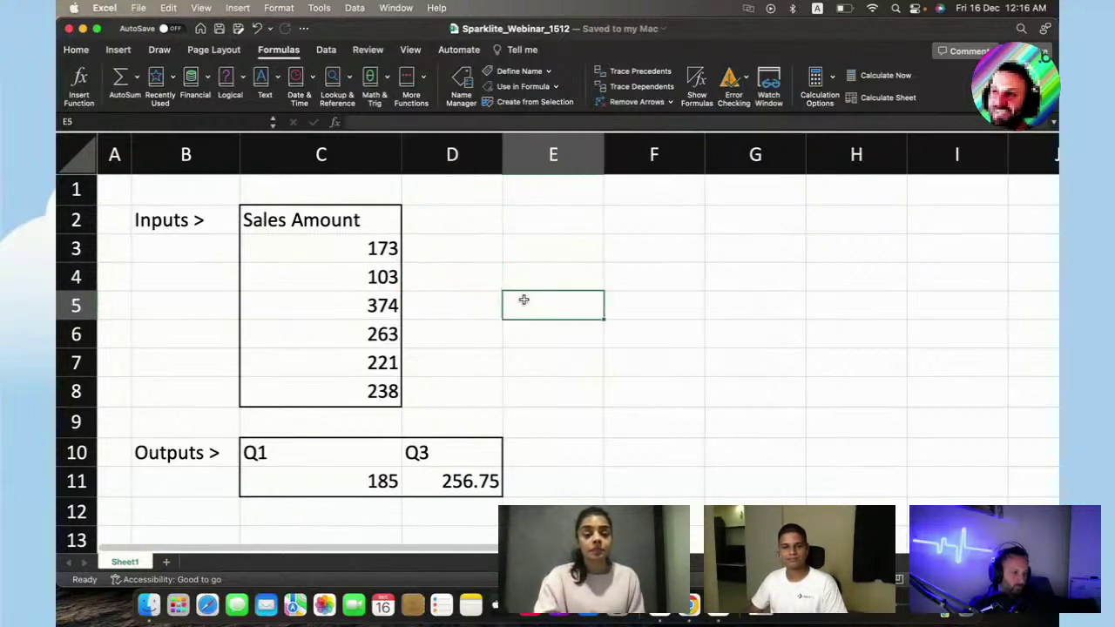
{"action": "left_click", "coordinate": [537, 219]}
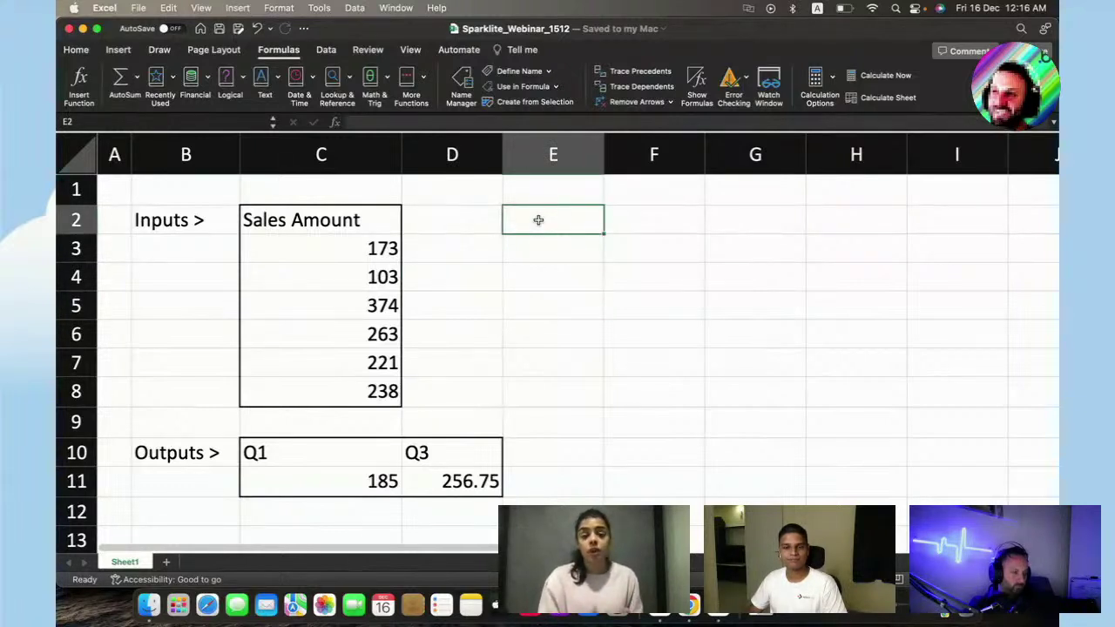
{"action": "left_click", "coordinate": [495, 250]}
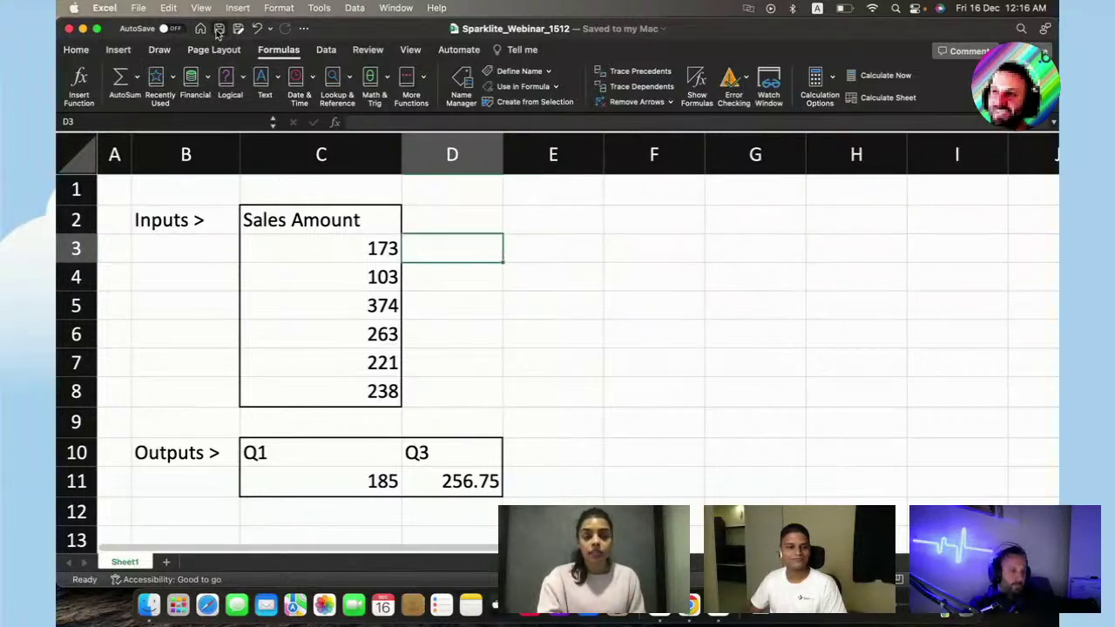
{"action": "left_click", "coordinate": [566, 313]}
Step: Switch to Sparklite in Chrome, upload Sparklite_Webinar_1512.xlsx from Downloads for API conversion, and open the resulting API in the dashboard
{"action": "key", "text": "super+Tab"}
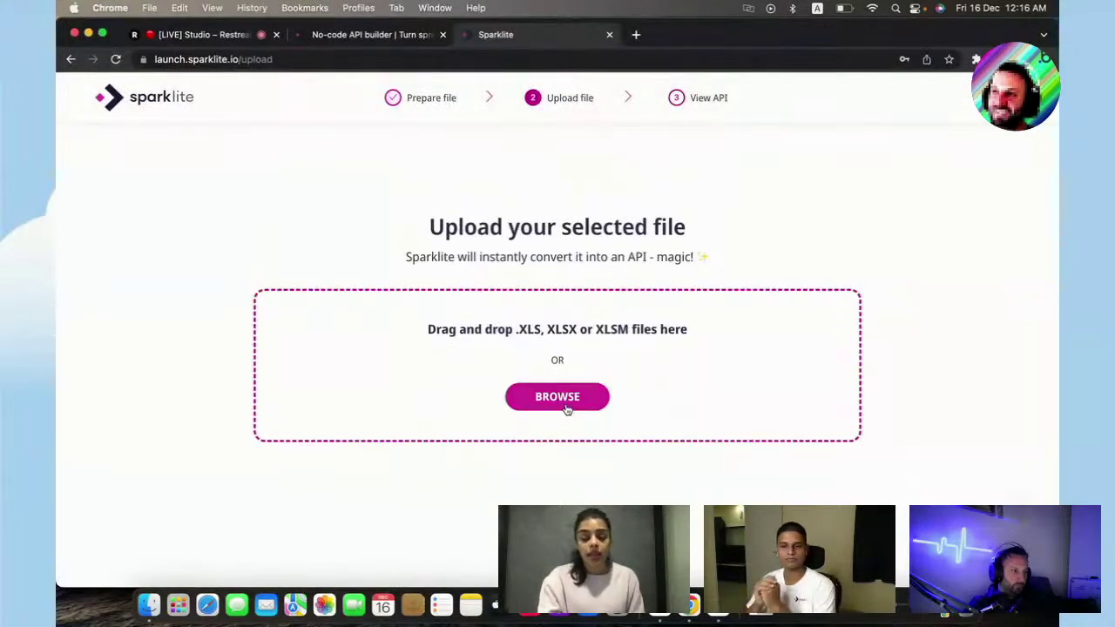
{"action": "left_click", "coordinate": [562, 403]}
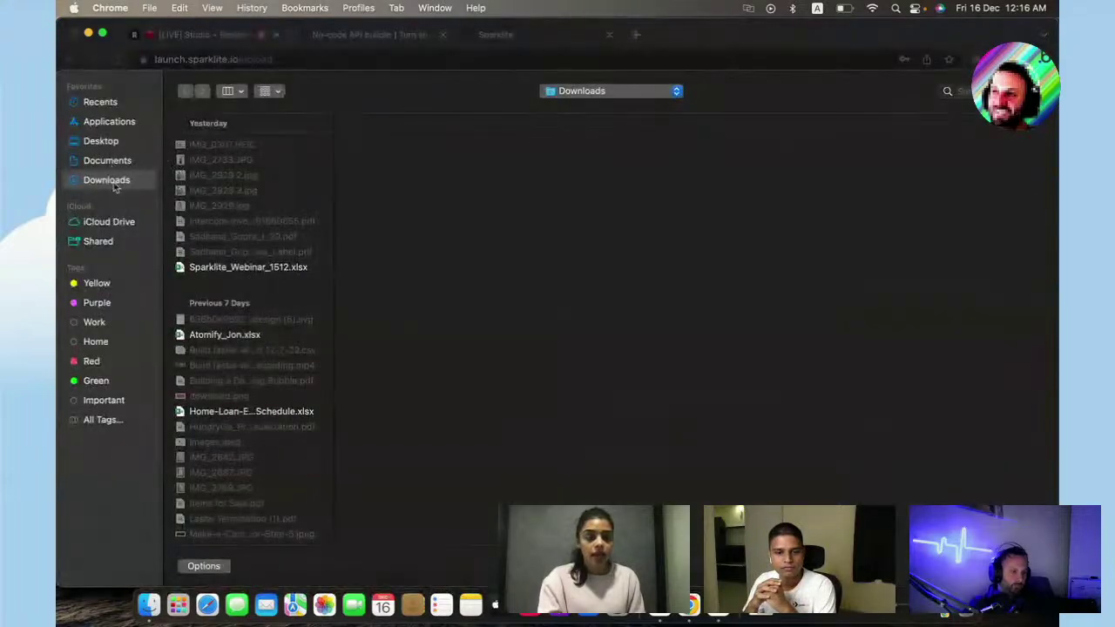
{"action": "left_click", "coordinate": [224, 267]}
{"action": "key", "text": "Return"}
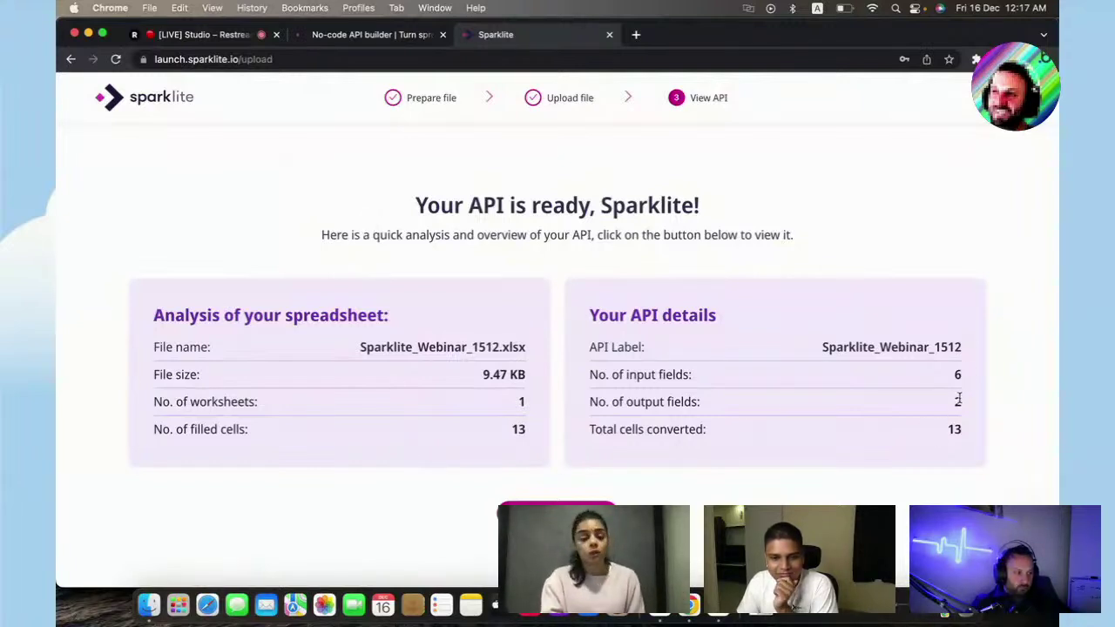
{"action": "left_click", "coordinate": [556, 514]}
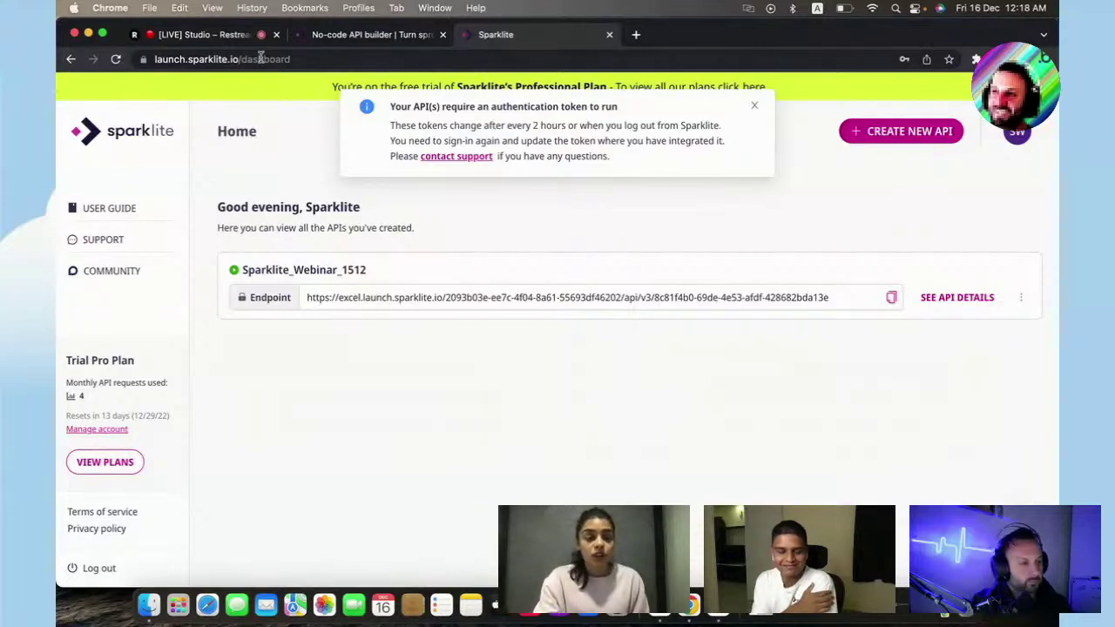
{"action": "left_click", "coordinate": [209, 35]}
{"action": "left_click", "coordinate": [521, 442]}
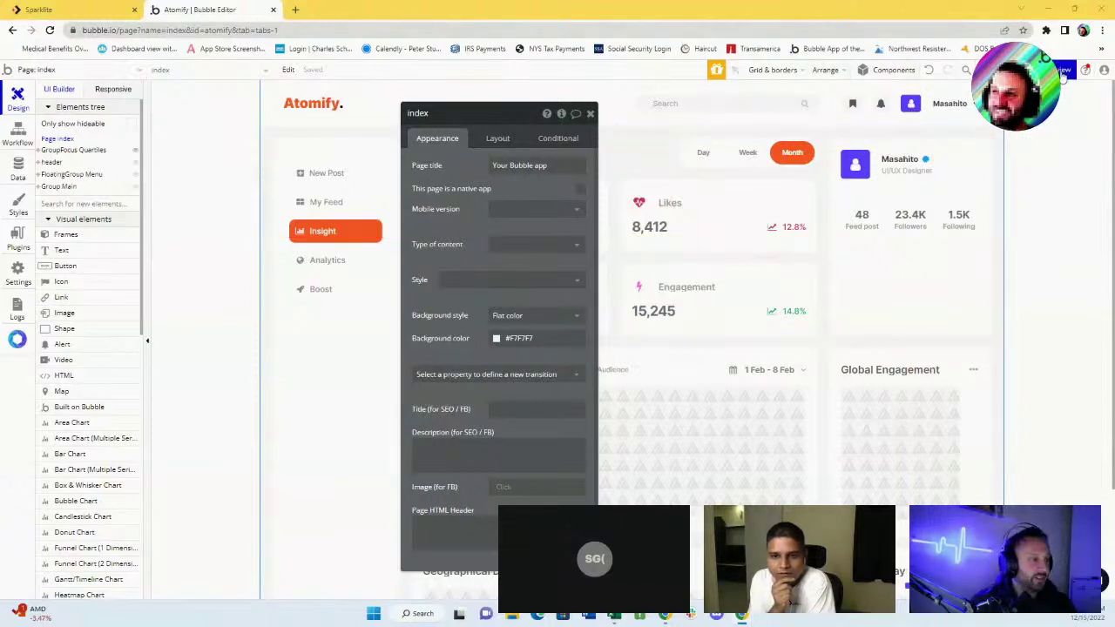
Step: Preview the Atomify index page from the Bubble editor and look over the dashboard down to the Sales by Day chart
{"action": "mouse_move", "coordinate": [1063, 77]}
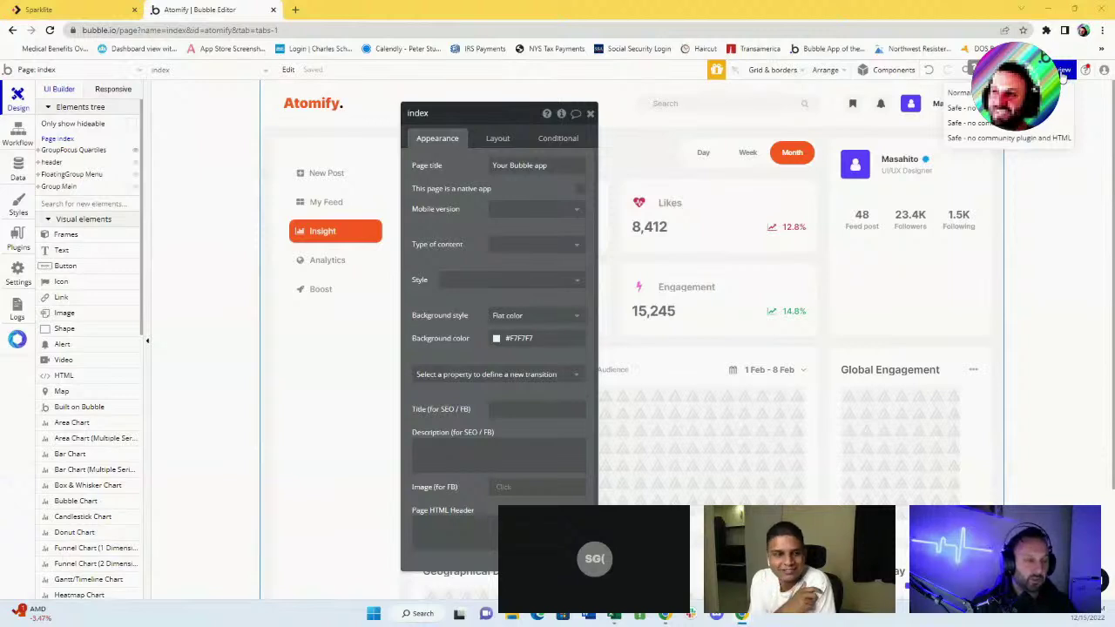
{"action": "left_click", "coordinate": [1063, 77]}
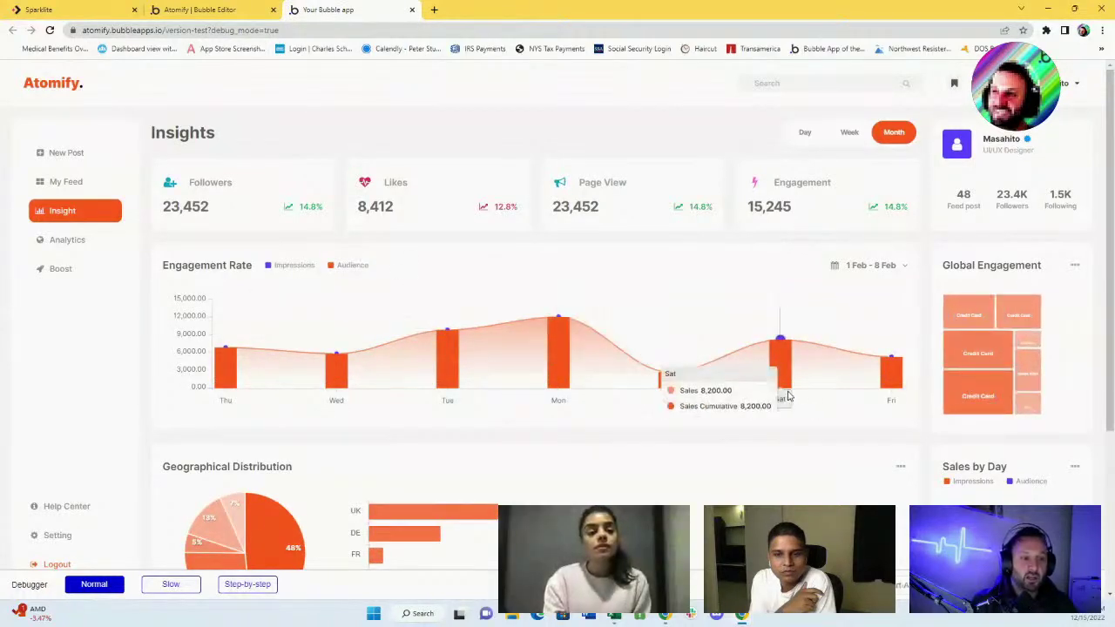
{"action": "scroll", "coordinate": [786, 393], "scroll_direction": "down", "scroll_amount": 1}
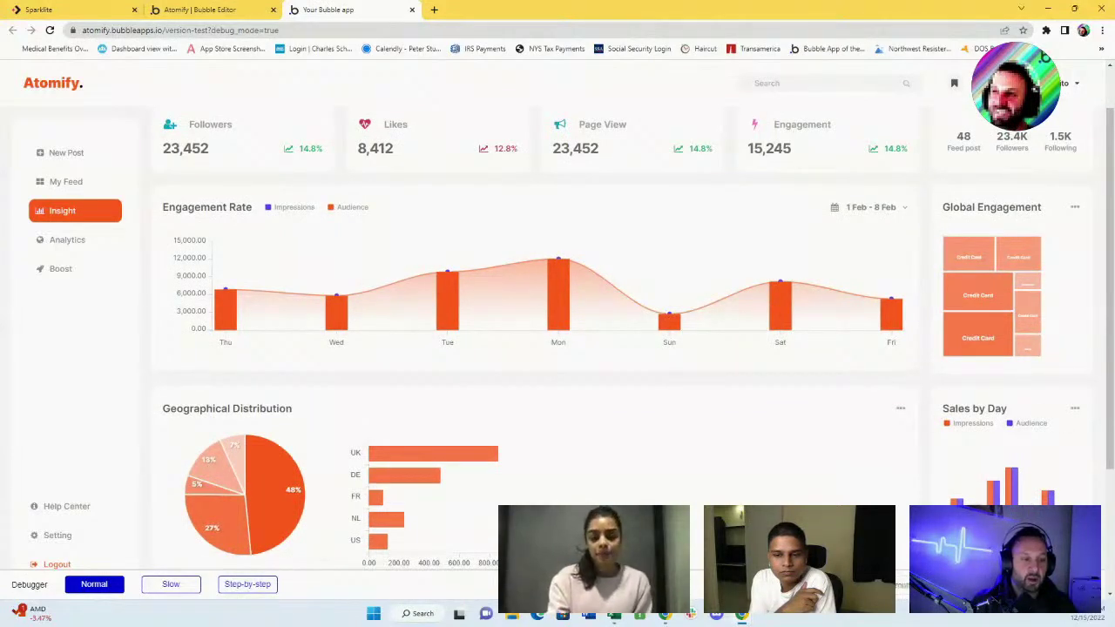
{"action": "scroll", "coordinate": [1037, 453], "scroll_direction": "down", "scroll_amount": 1}
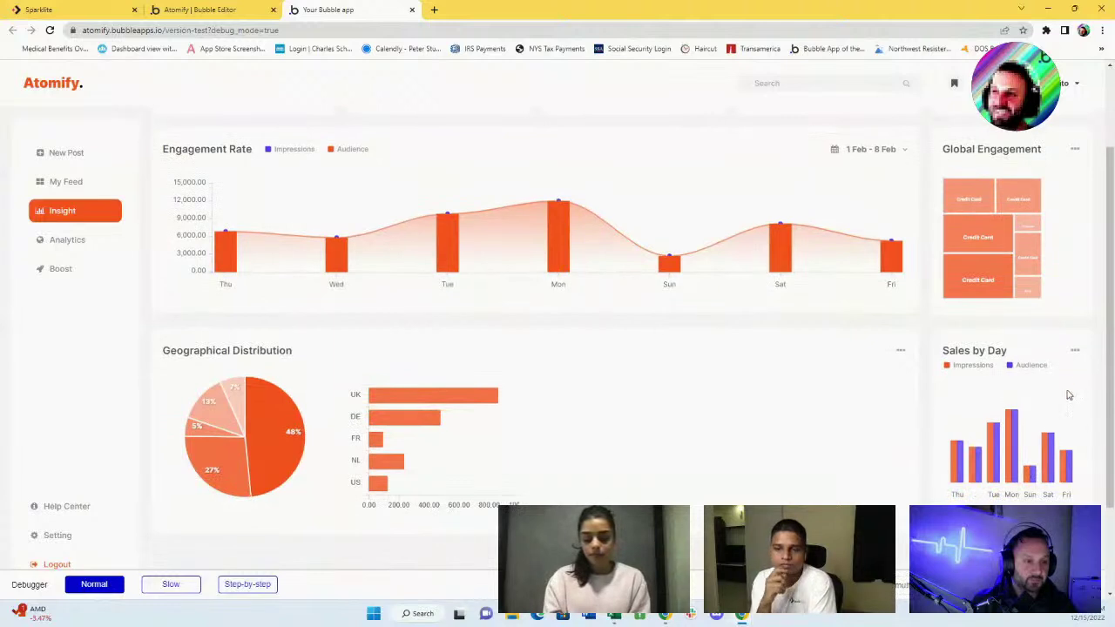
Step: Examine the Min, Q1, Med, Q3 and Max entries in the popup of the Sales by Day chart
{"action": "mouse_move", "coordinate": [1037, 381]}
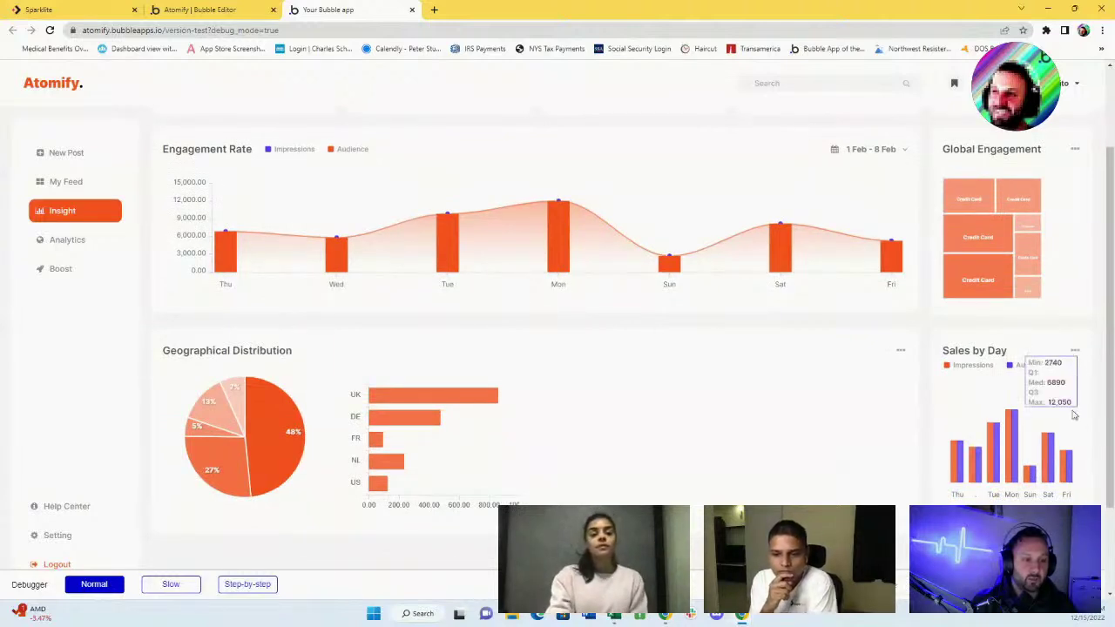
{"action": "double_click", "coordinate": [1039, 362]}
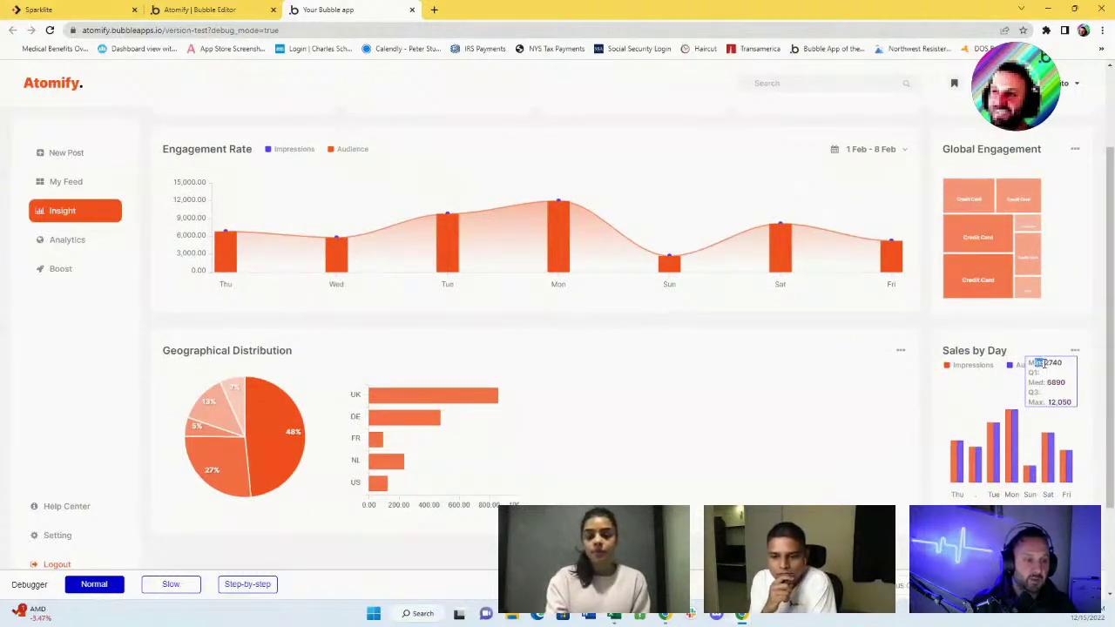
{"action": "left_click_drag", "start_coordinate": [1029, 381], "coordinate": [1076, 403]}
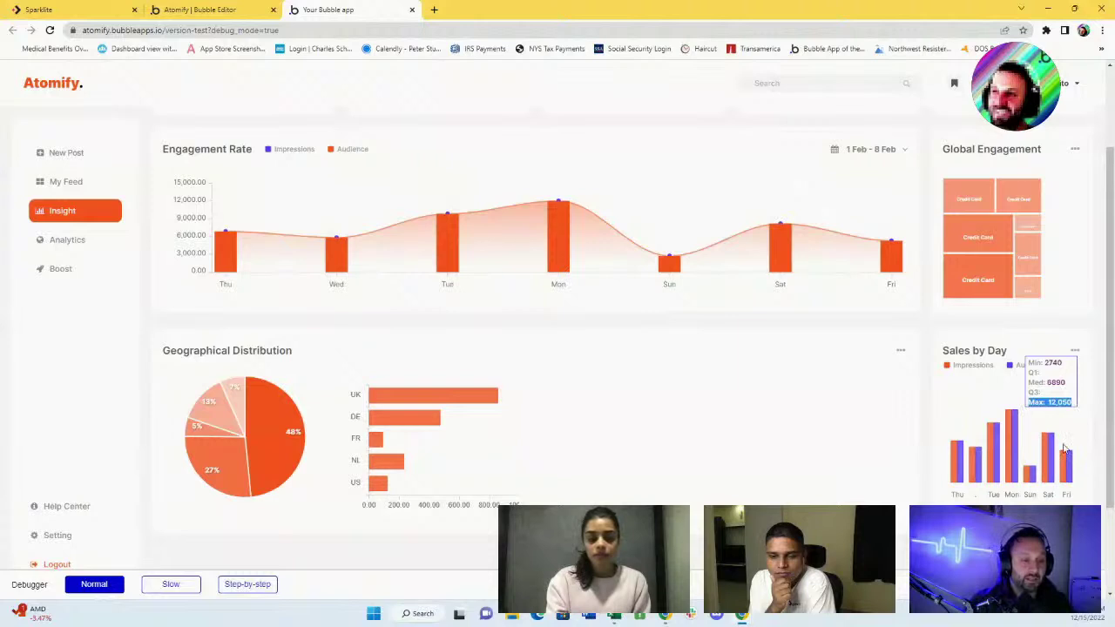
{"action": "double_click", "coordinate": [1034, 372]}
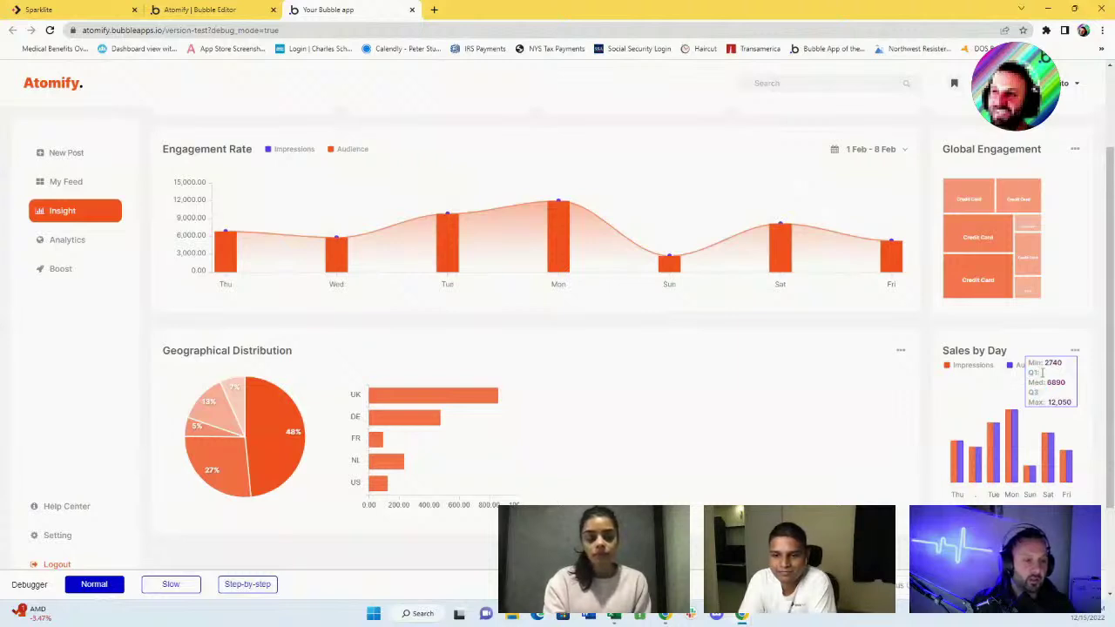
{"action": "mouse_move", "coordinate": [1054, 369]}
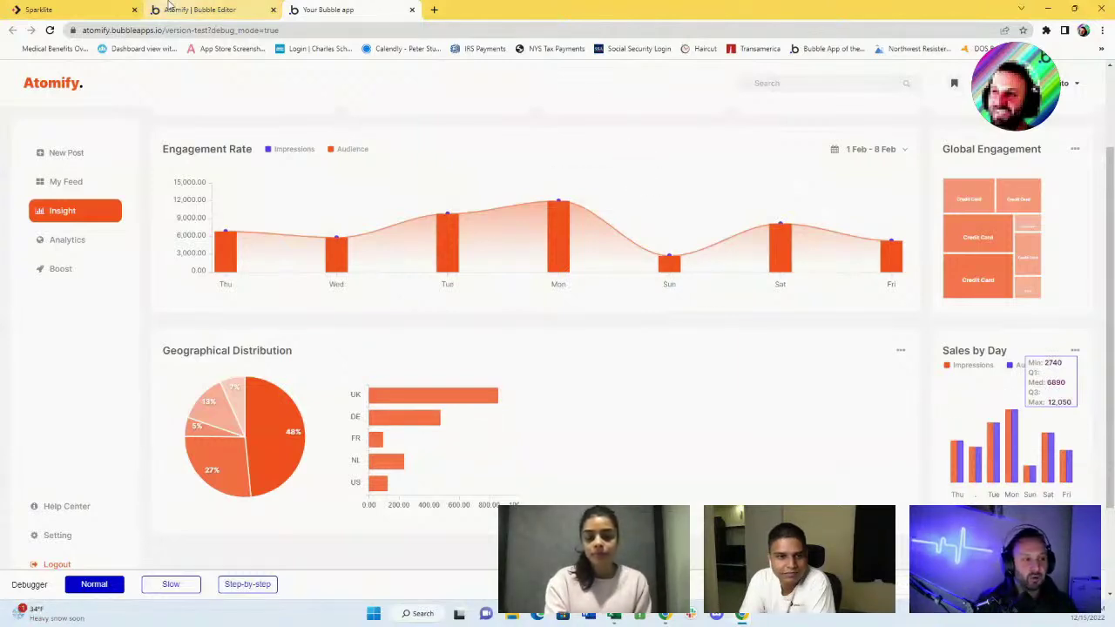
Step: Return to the Bubble editor and examine the dynamic expression of the Min text in the Sales by Day section
{"action": "mouse_move", "coordinate": [170, 6]}
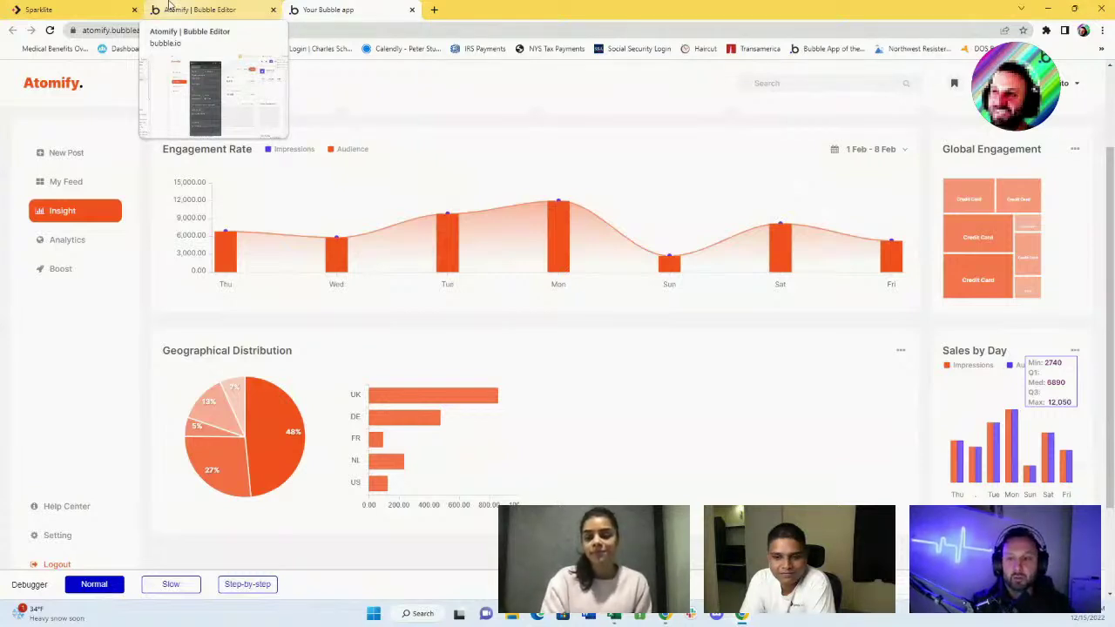
{"action": "left_click", "coordinate": [170, 7]}
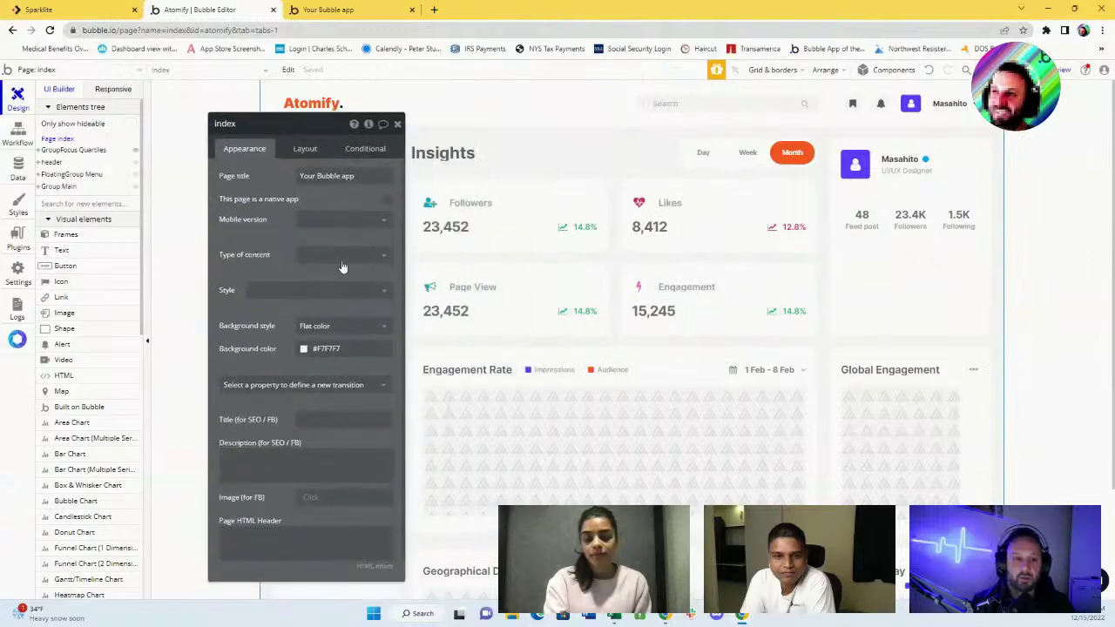
{"action": "scroll", "coordinate": [911, 442], "scroll_direction": "down", "scroll_amount": 2}
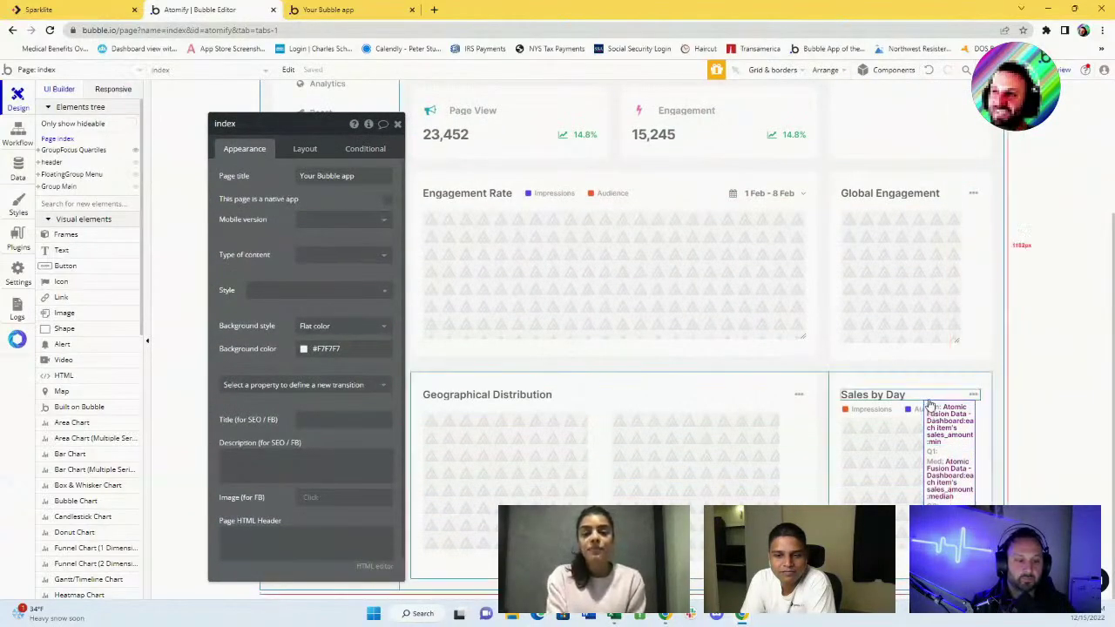
{"action": "left_click", "coordinate": [936, 427]}
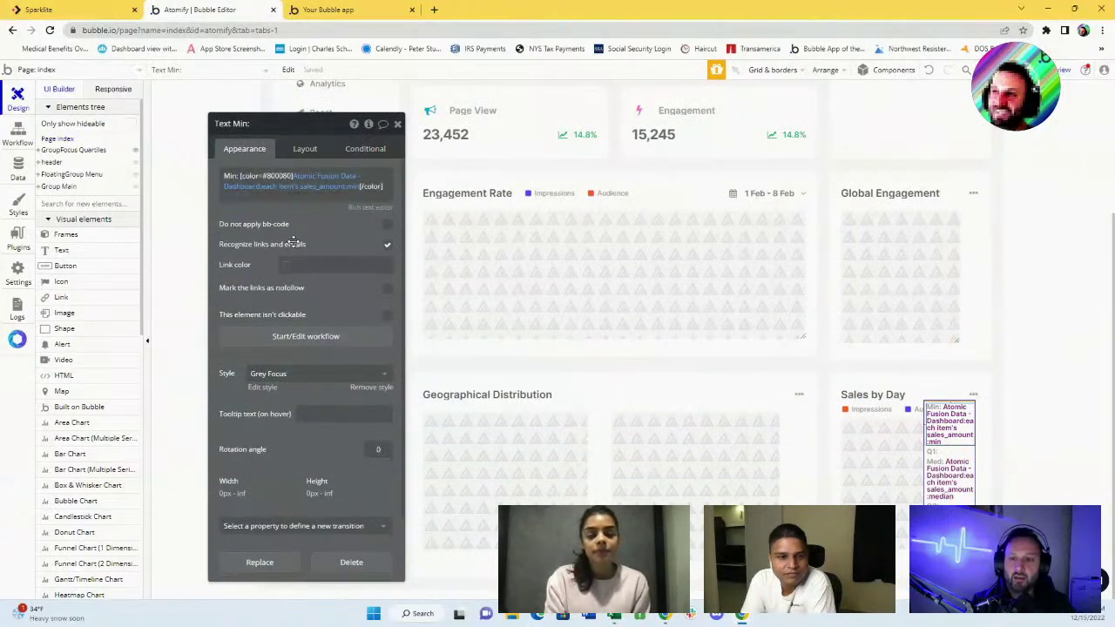
{"action": "left_click_drag", "start_coordinate": [293, 243], "coordinate": [418, 265]}
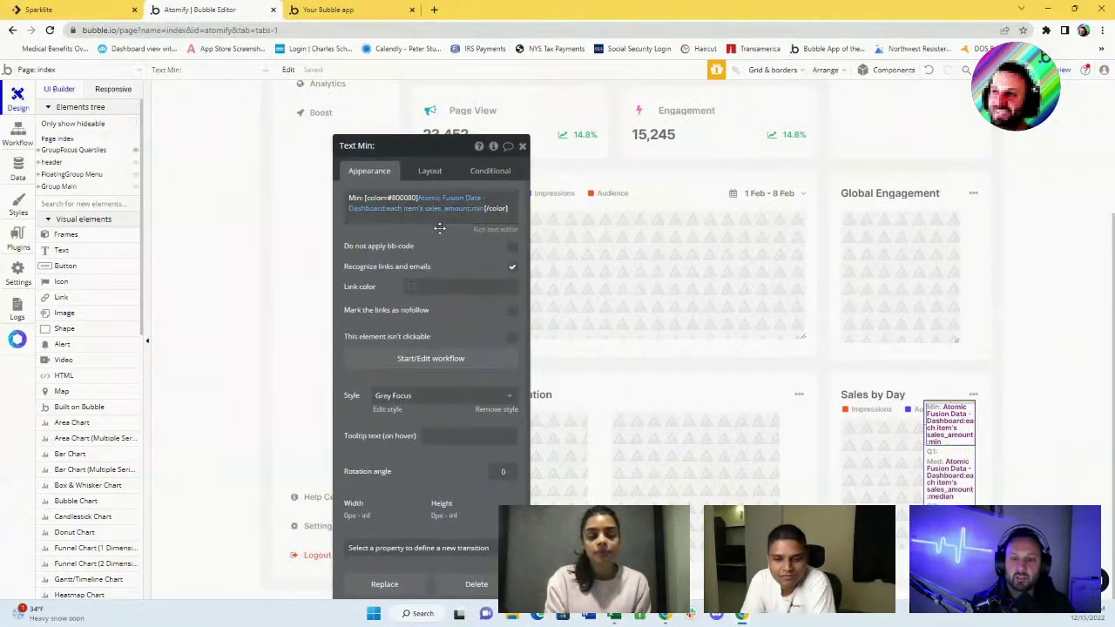
{"action": "mouse_move", "coordinate": [399, 215]}
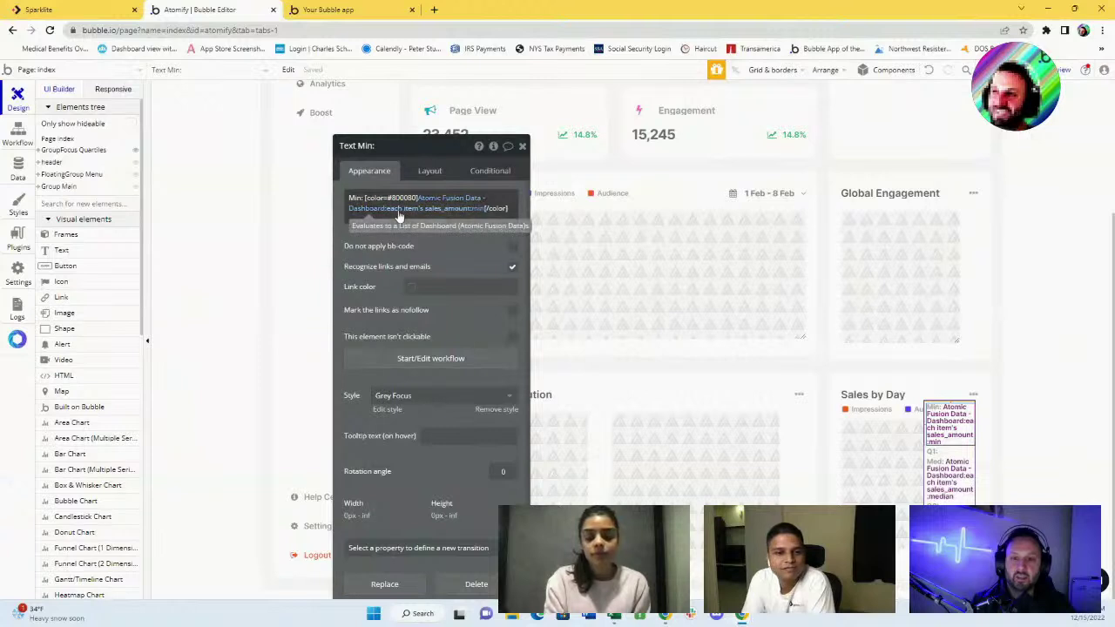
Step: Search for a quartile operator on the sales_amount list in the Min text's expression by entering "Qua"
{"action": "left_click", "coordinate": [476, 212]}
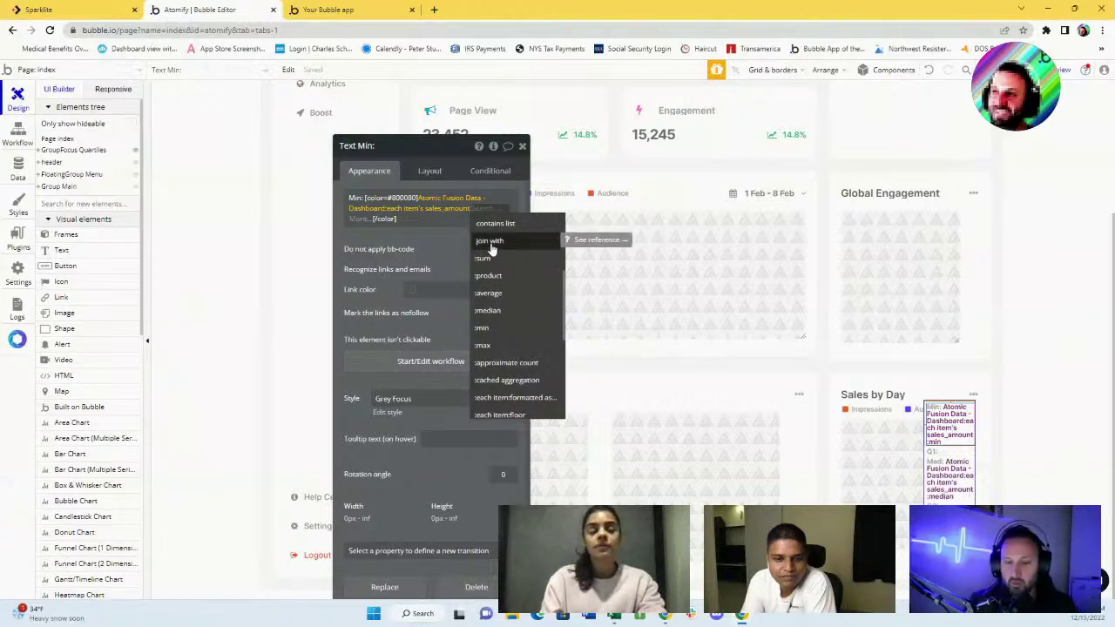
{"action": "type", "text": "q"}
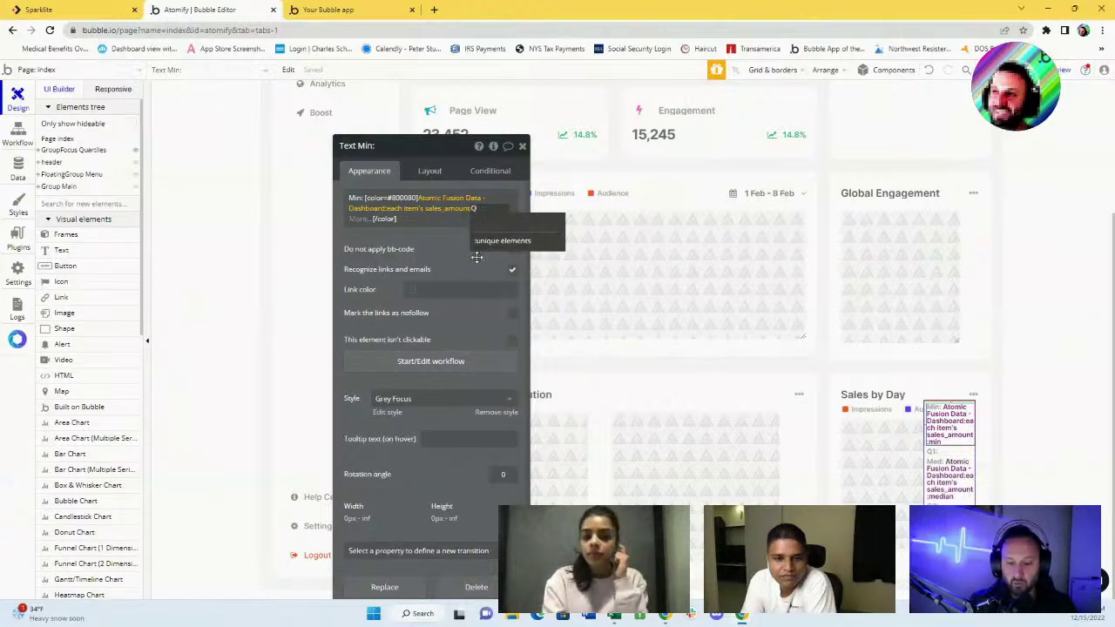
{"action": "type", "text": "ua"}
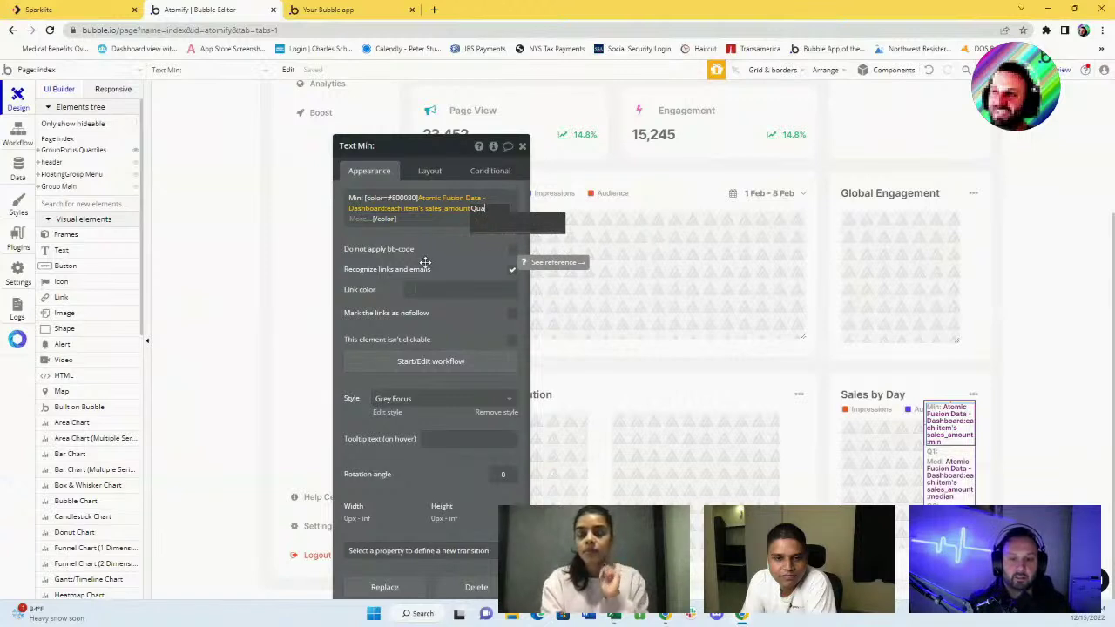
Step: Inspect the appearance properties of the Q1 and Q3 texts in the Sales by Day popup
{"action": "left_click", "coordinate": [942, 447]}
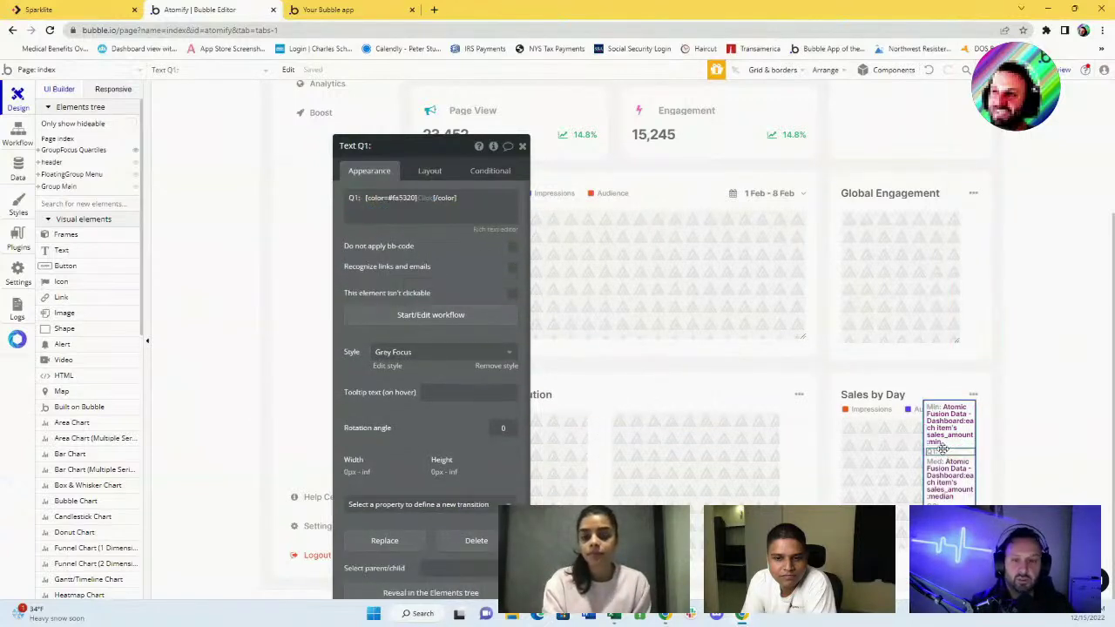
{"action": "left_click", "coordinate": [945, 503]}
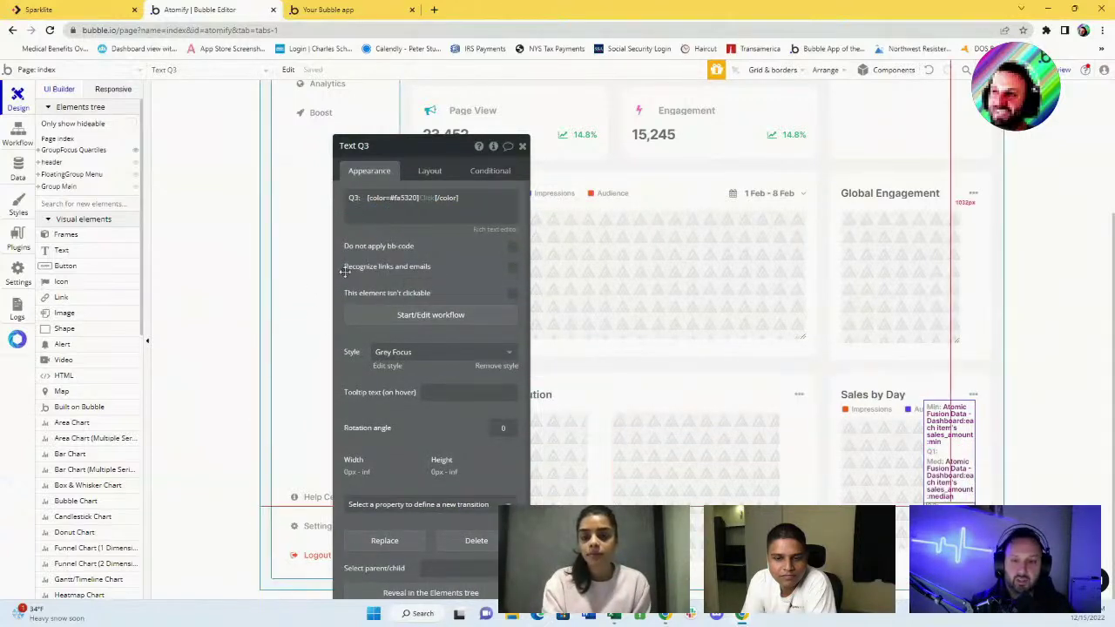
{"action": "left_click_drag", "start_coordinate": [369, 271], "coordinate": [631, 214]}
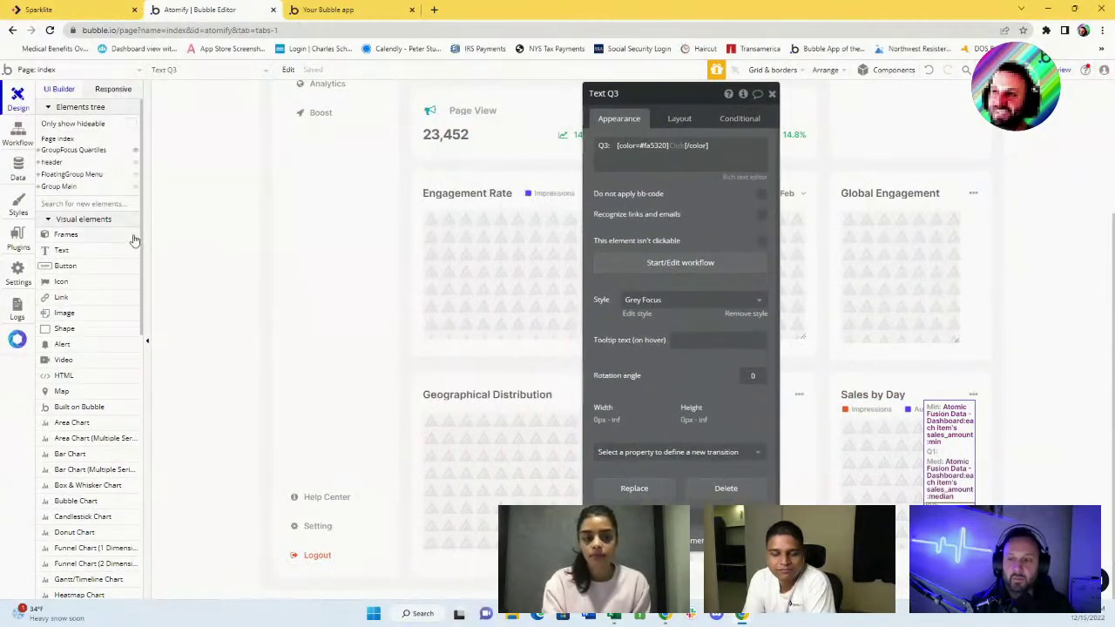
Step: Open the list of new plugins for the Bubble app and search it for "spark"
{"action": "left_click", "coordinate": [20, 242]}
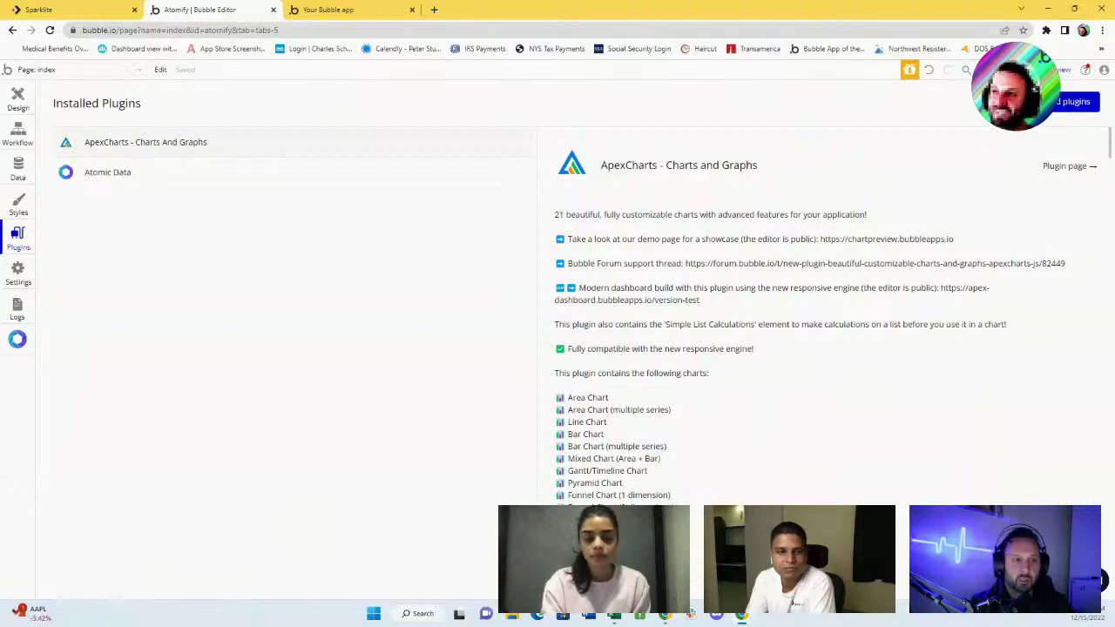
{"action": "left_click", "coordinate": [1052, 108]}
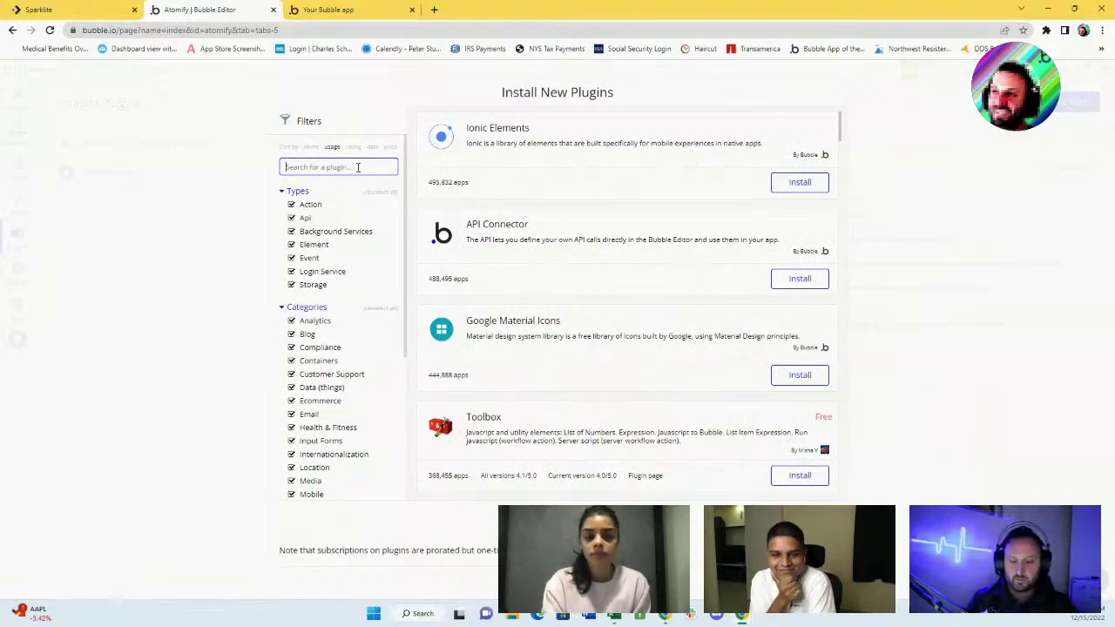
{"action": "type", "text": "ap"}
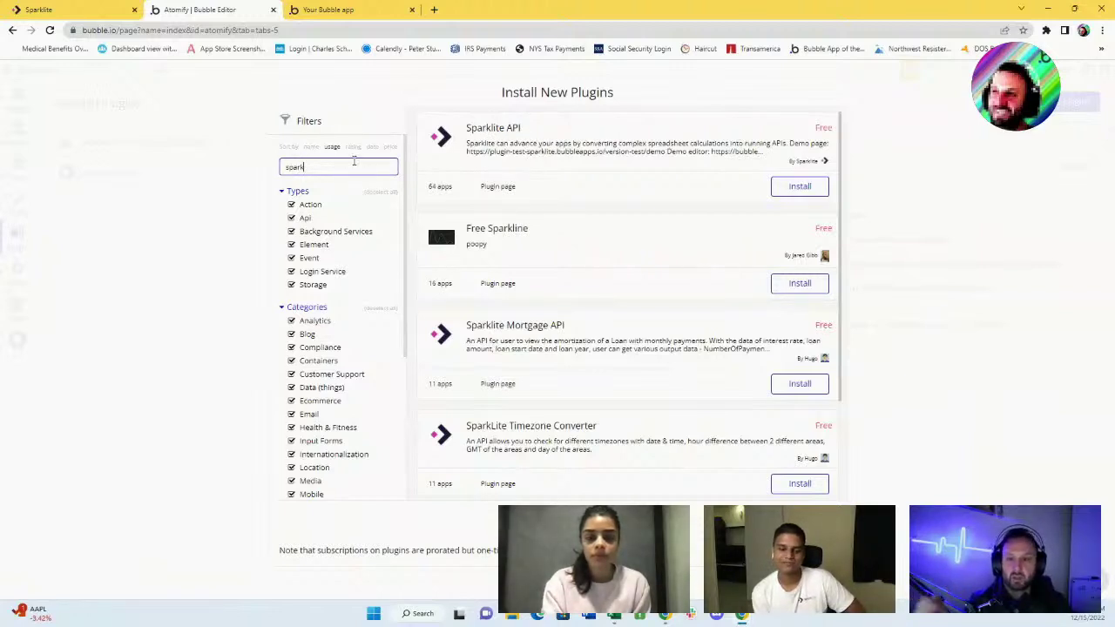
Step: Replace the plugin search with one for "Math" in the list of new plugins
{"action": "left_click_drag", "start_coordinate": [324, 167], "coordinate": [206, 167]}
{"action": "left_click", "coordinate": [206, 166]}
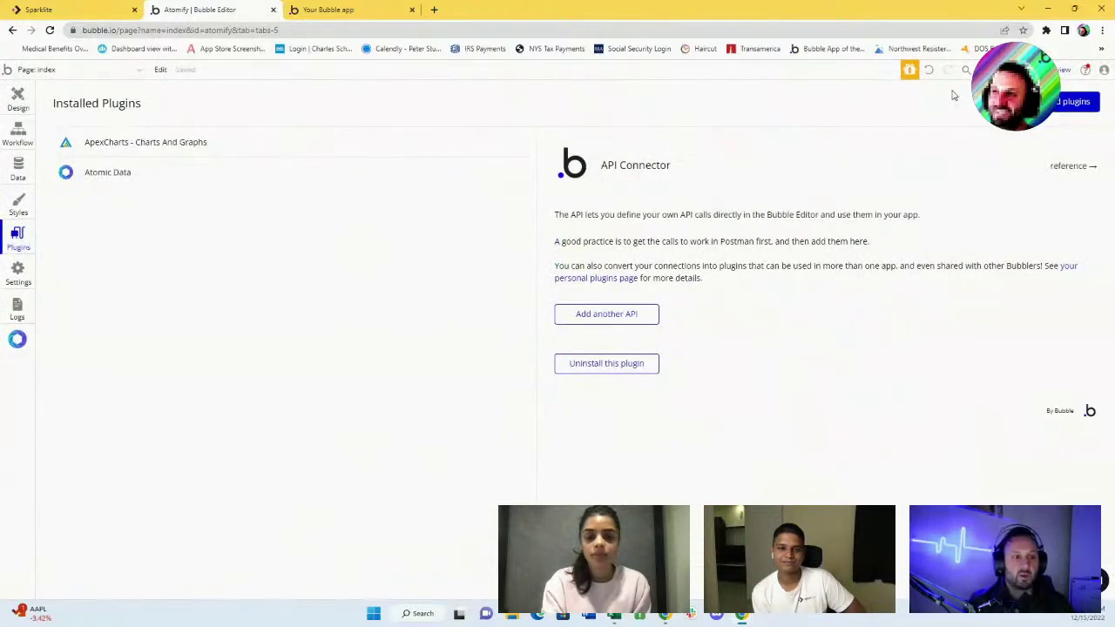
{"action": "left_click", "coordinate": [1060, 105]}
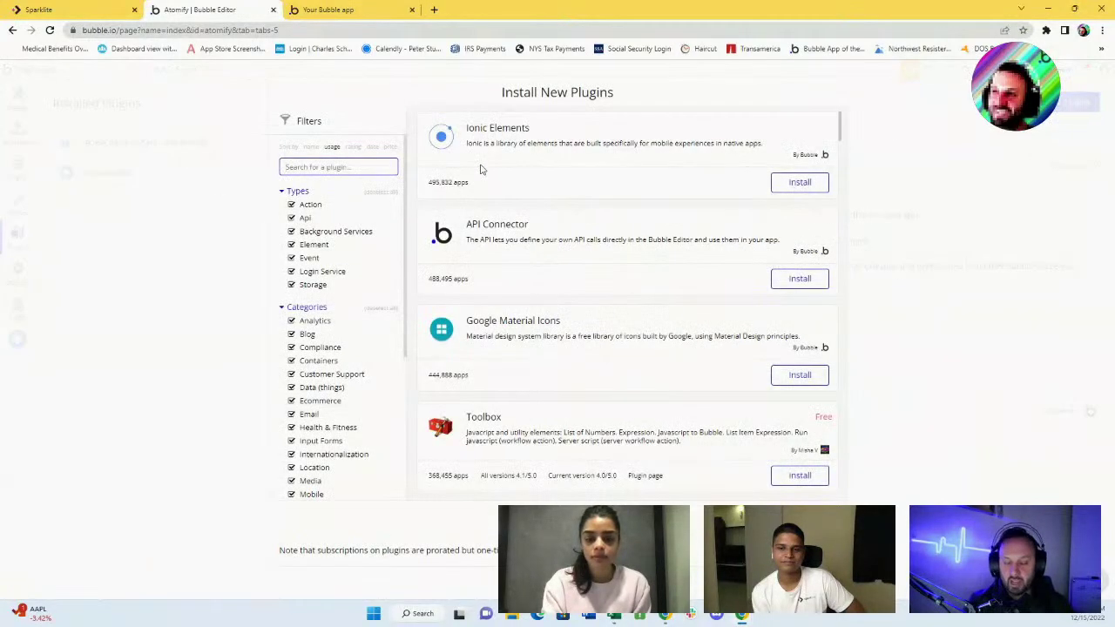
{"action": "type", "text": "Math"}
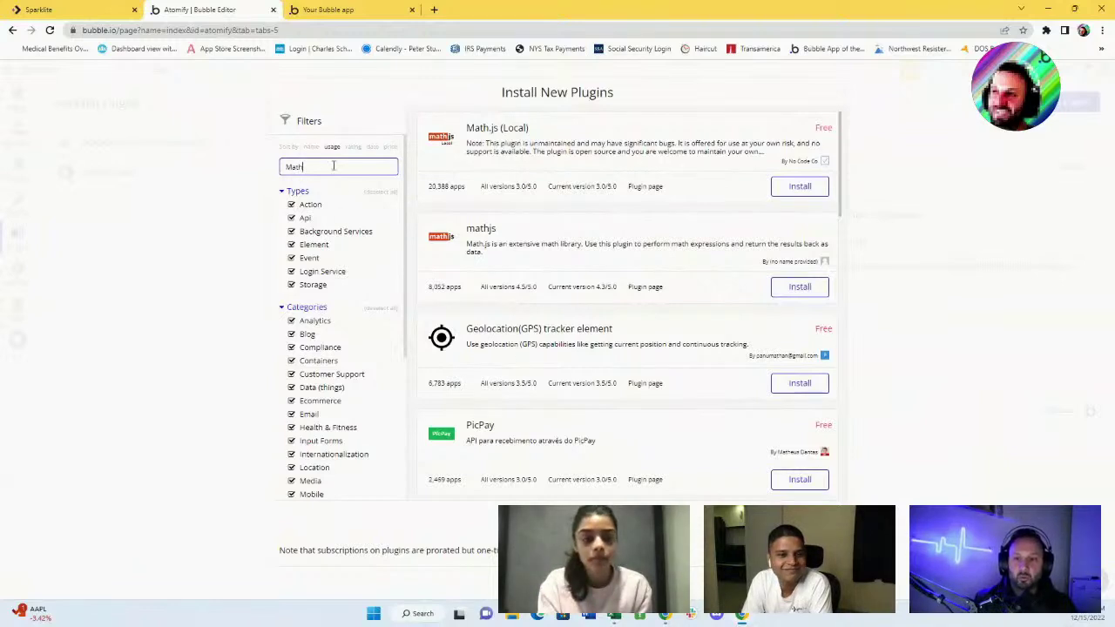
Step: Leave the list of new plugins, add an API in the API Connector and name it Sparklite
{"action": "left_click", "coordinate": [274, 164]}
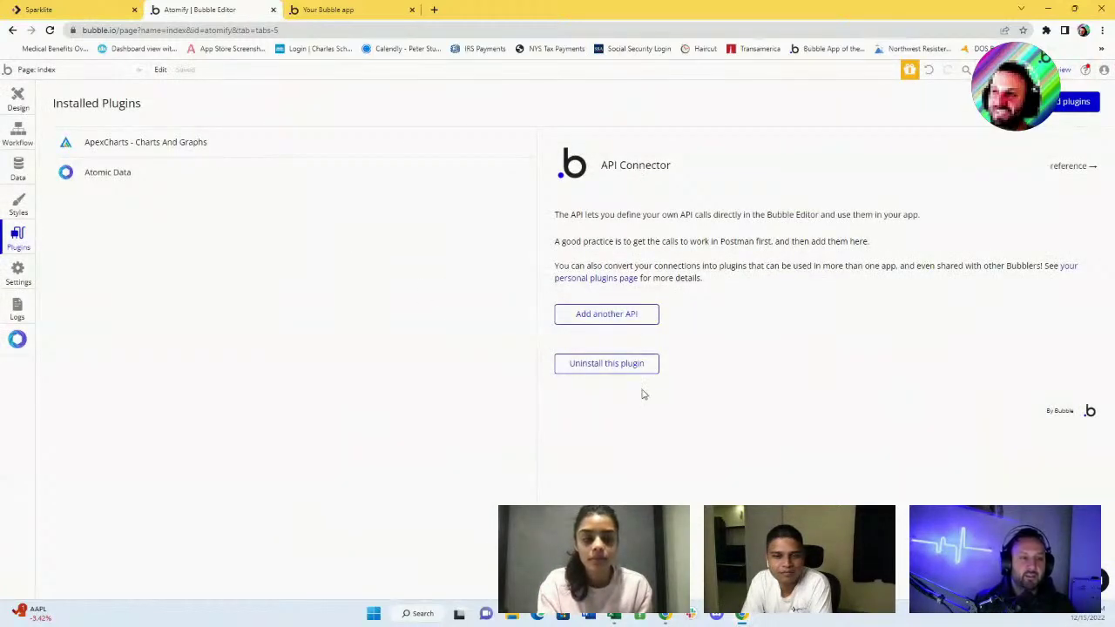
{"action": "left_click", "coordinate": [649, 320]}
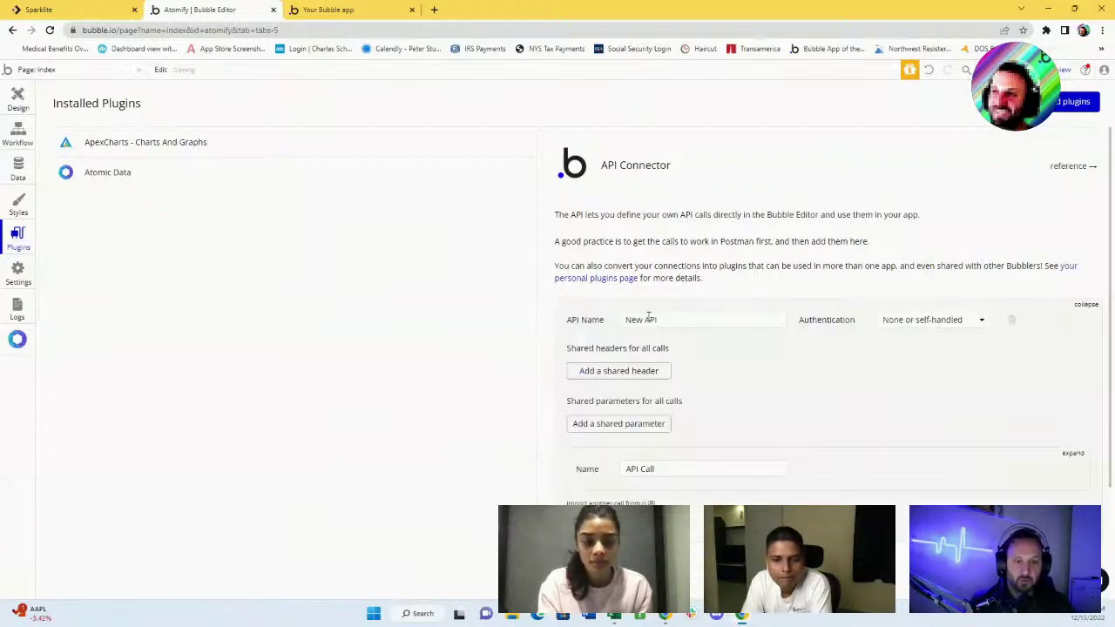
{"action": "left_click", "coordinate": [679, 321]}
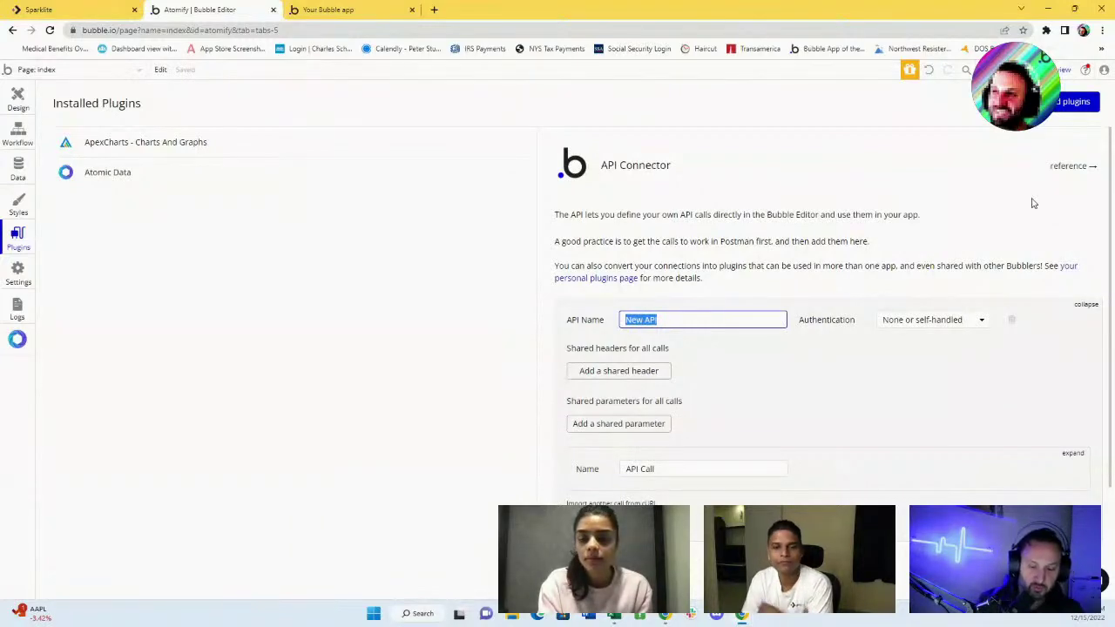
{"action": "type", "text": "ap"}
{"action": "key", "text": "BackSpace"}
{"action": "key", "text": "BackSpace"}
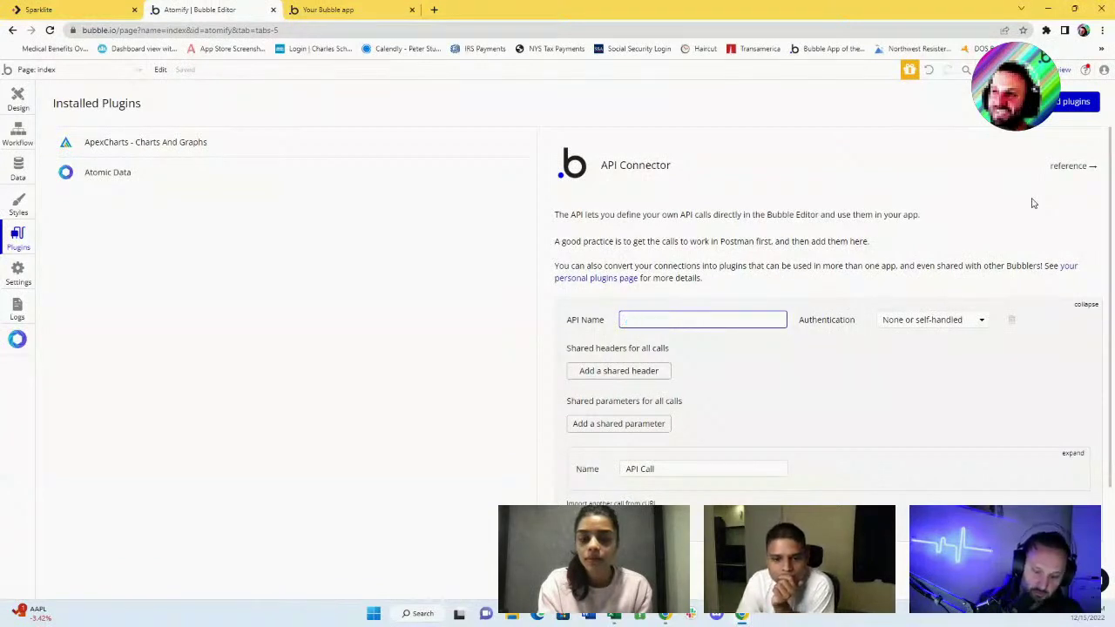
{"action": "type", "text": "Sparklite"}
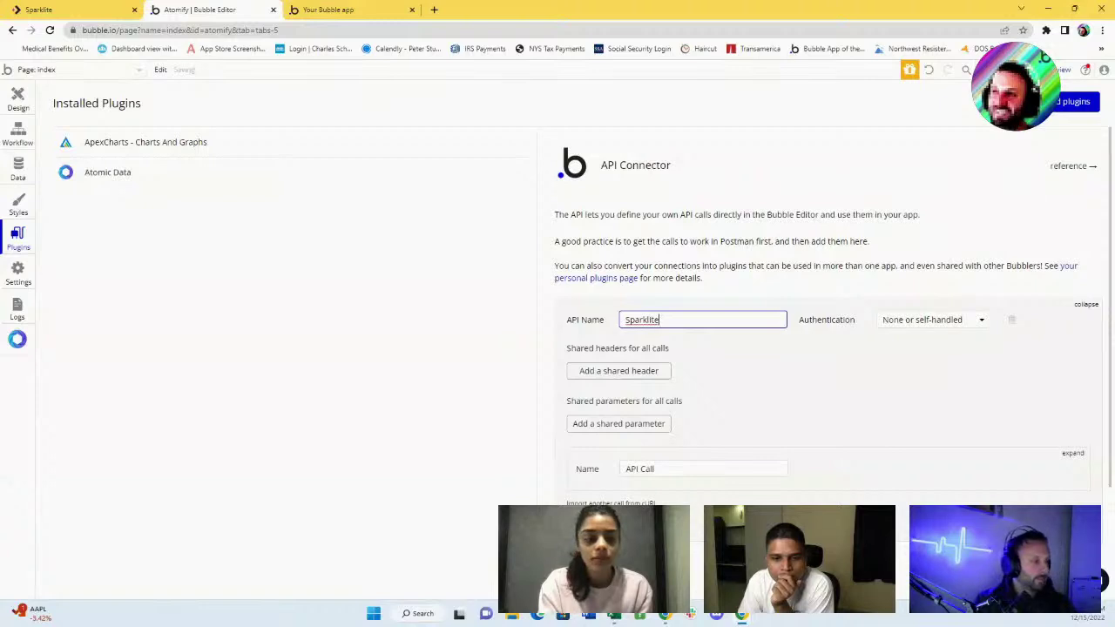
Step: Add two empty shared headers to the Sparklite API
{"action": "scroll", "coordinate": [883, 357], "scroll_direction": "down", "scroll_amount": 1}
{"action": "scroll", "coordinate": [883, 357], "scroll_direction": "down", "scroll_amount": 1}
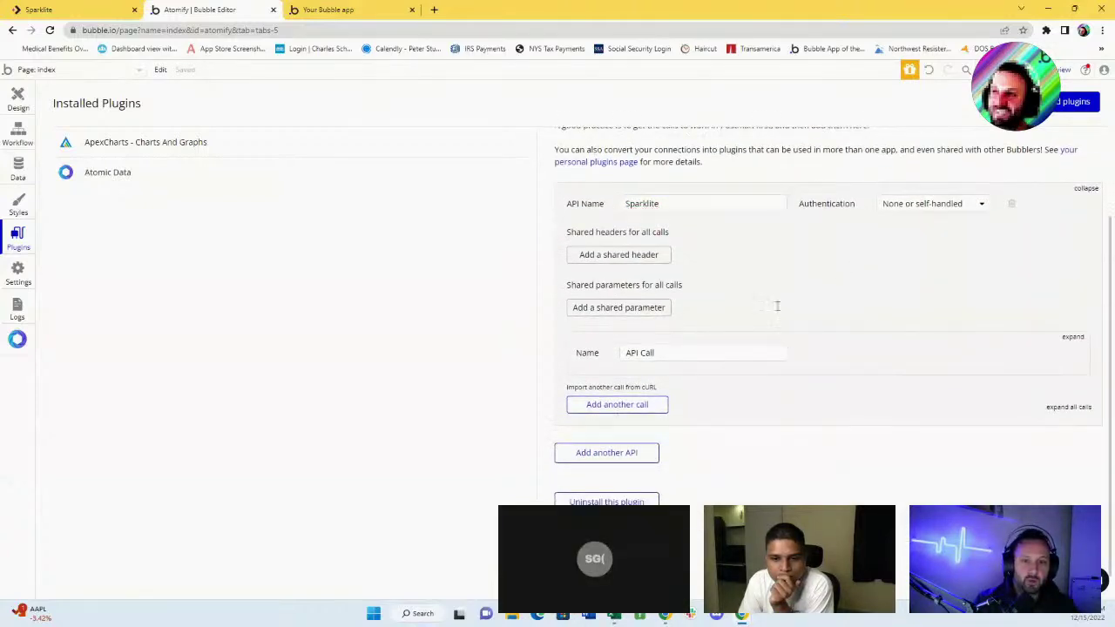
{"action": "left_click", "coordinate": [651, 255]}
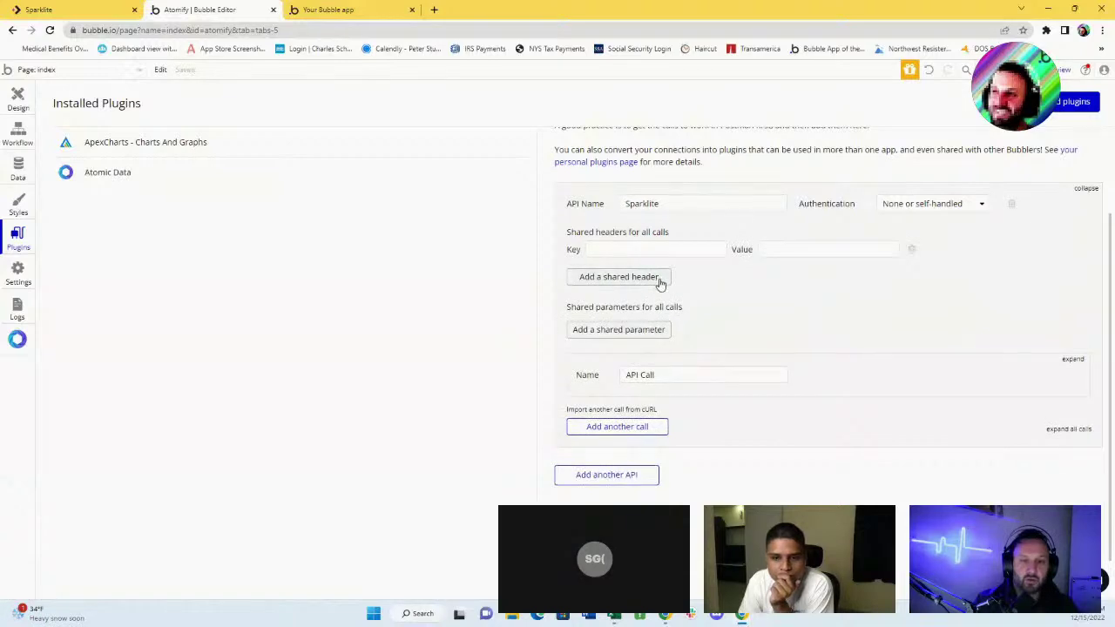
{"action": "left_click", "coordinate": [657, 279]}
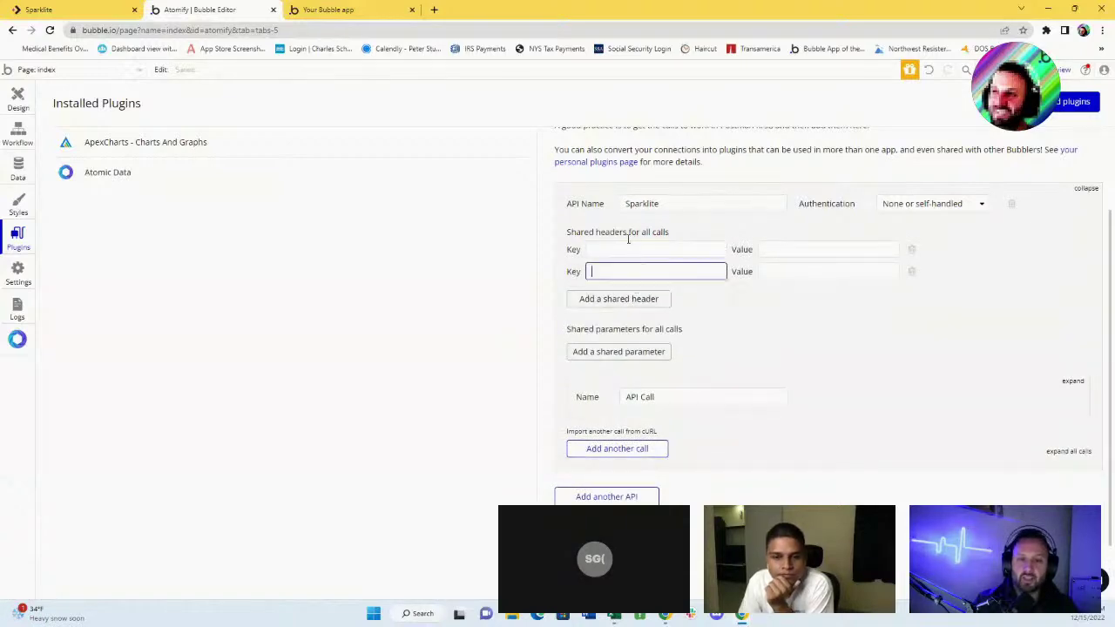
{"action": "left_click", "coordinate": [938, 203]}
{"action": "left_click", "coordinate": [856, 203]}
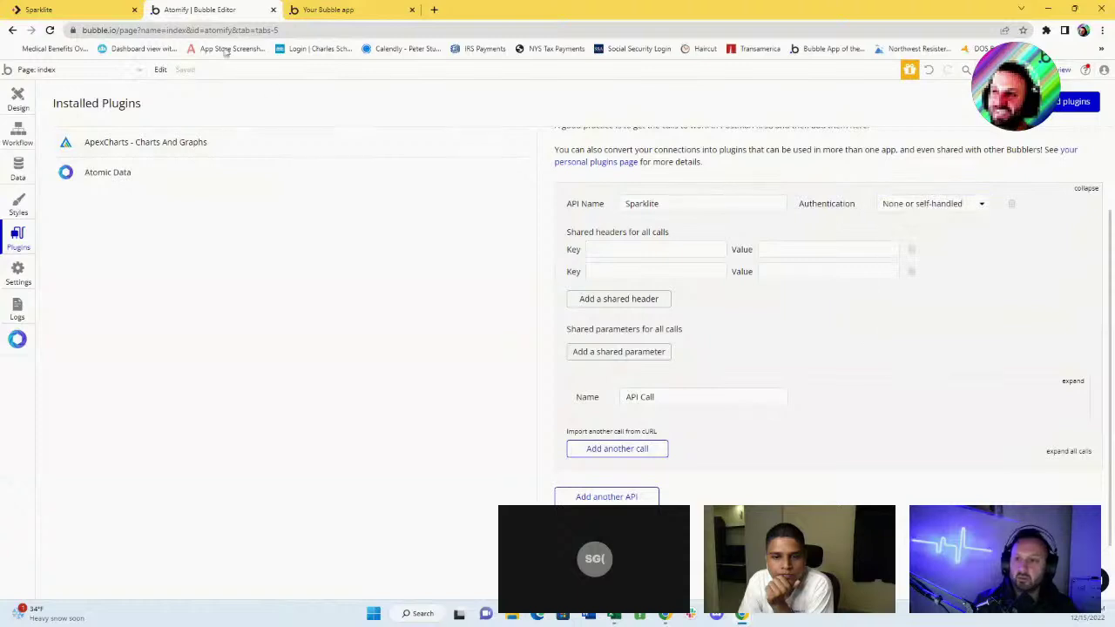
Step: Switch to Sparklite and open the manual Bubble integration guide in the details of the Sparklite_Webinar_1512 API
{"action": "left_click", "coordinate": [76, 8]}
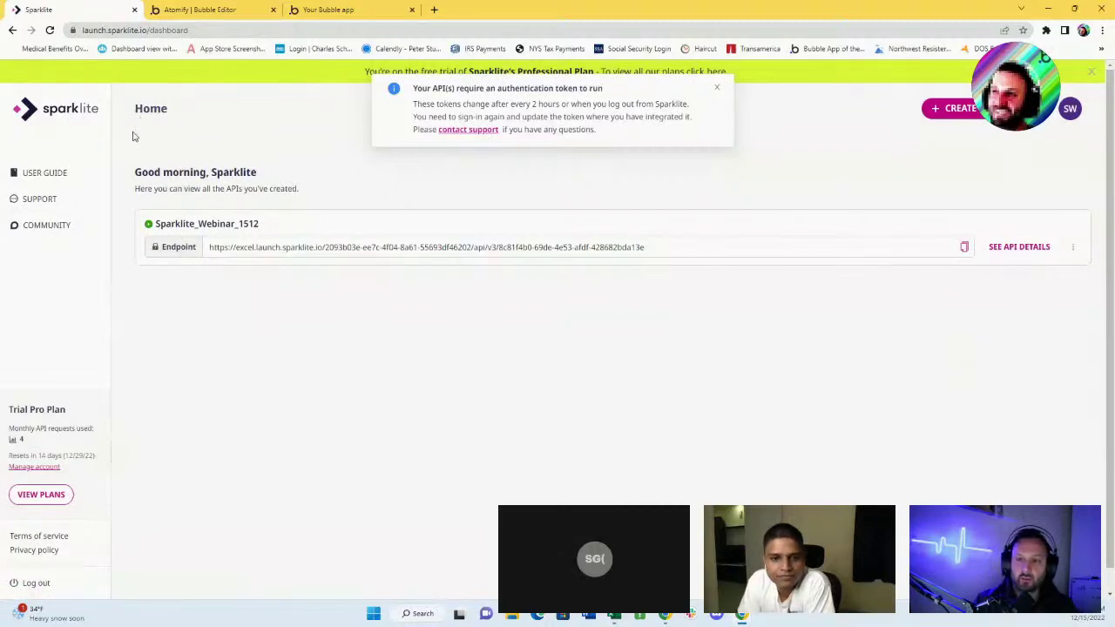
{"action": "left_click", "coordinate": [1018, 248]}
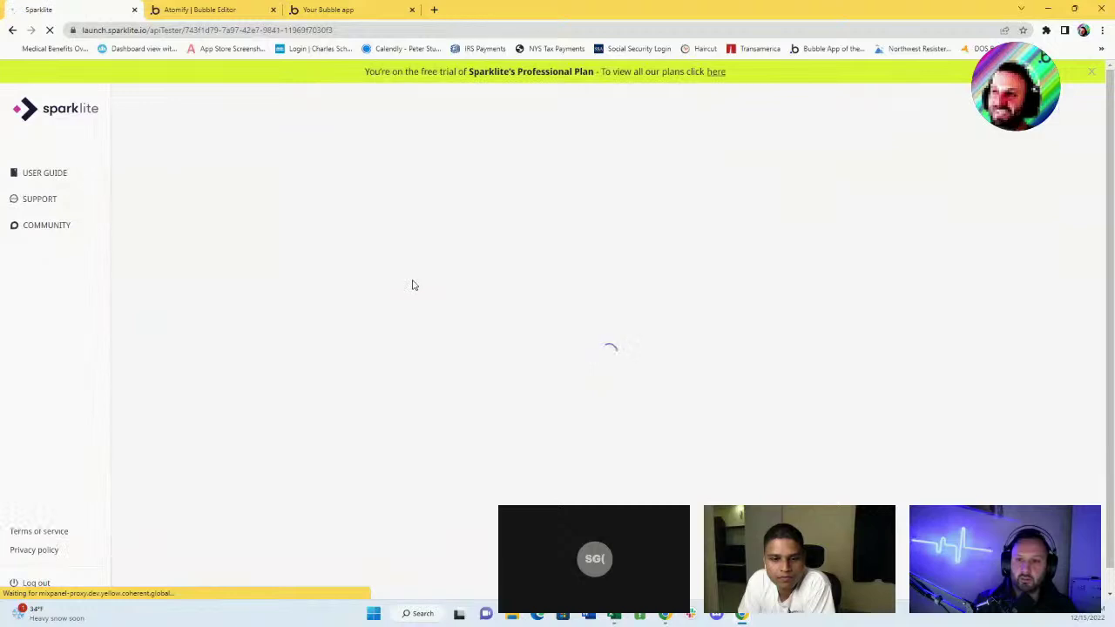
{"action": "scroll", "coordinate": [414, 284], "scroll_direction": "down", "scroll_amount": 3}
{"action": "scroll", "coordinate": [414, 279], "scroll_direction": "down", "scroll_amount": 1}
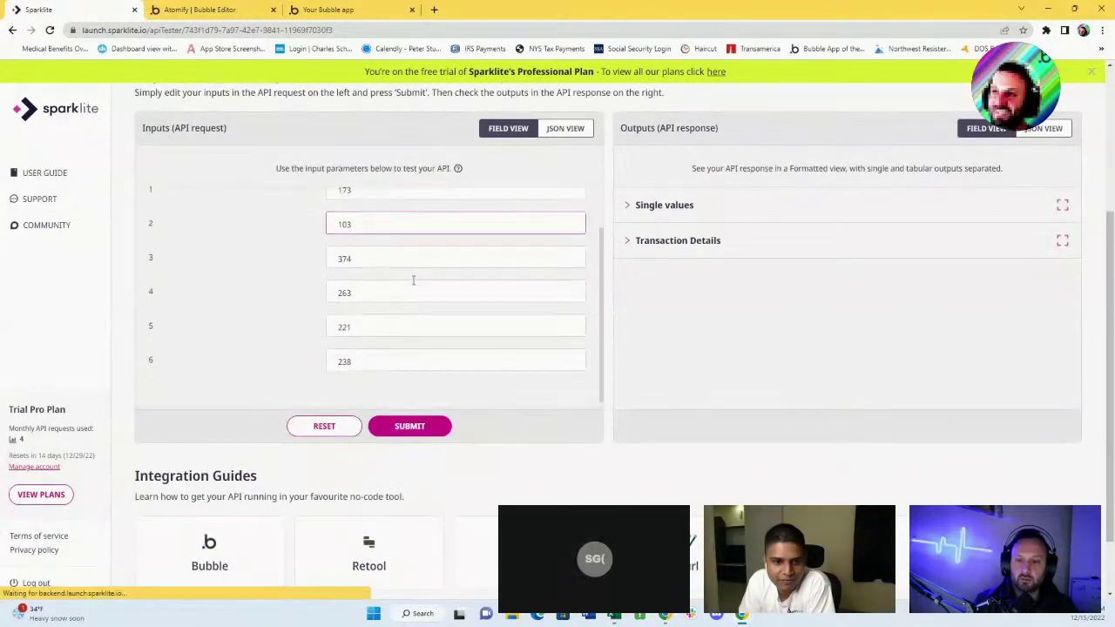
{"action": "left_click_drag", "start_coordinate": [148, 475], "coordinate": [264, 487]}
{"action": "scroll", "coordinate": [261, 485], "scroll_direction": "down", "scroll_amount": 1}
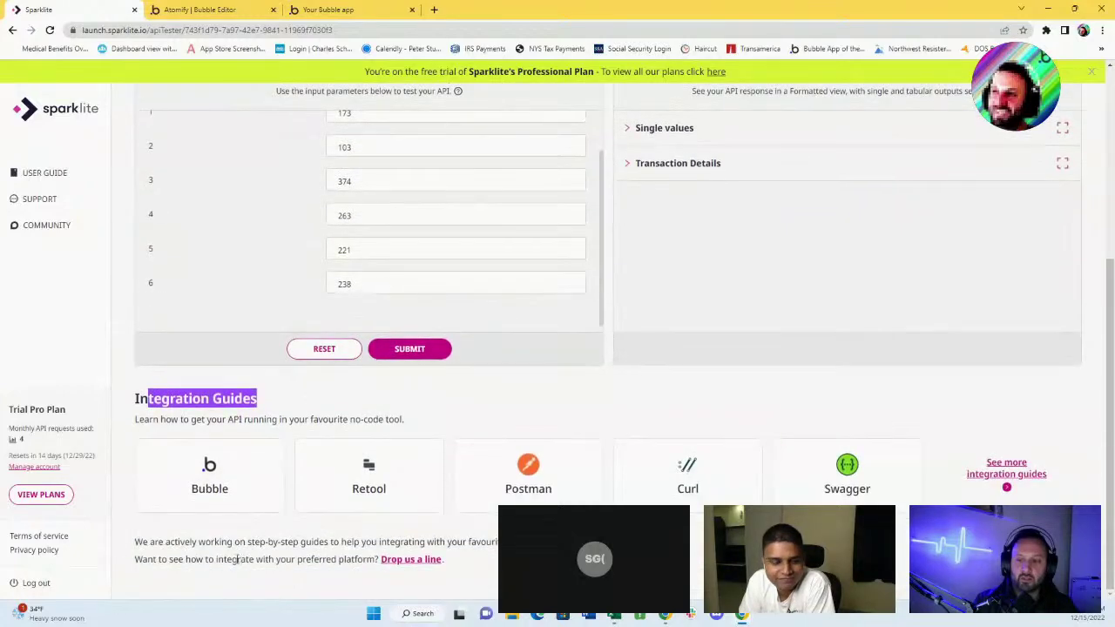
{"action": "left_click", "coordinate": [211, 484]}
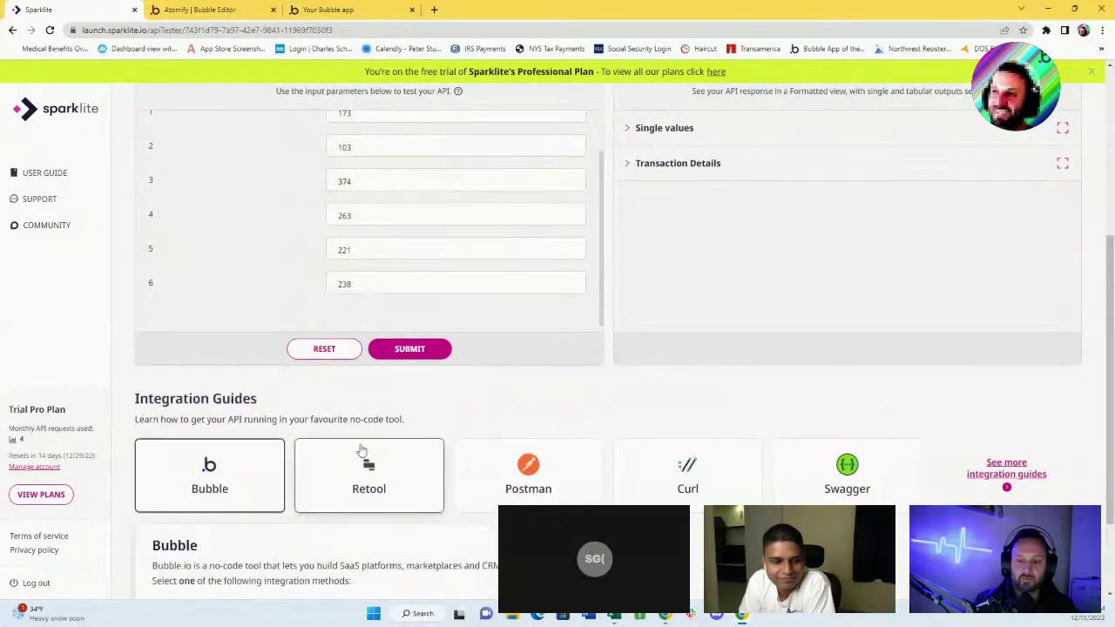
{"action": "scroll", "coordinate": [361, 449], "scroll_direction": "down", "scroll_amount": 2}
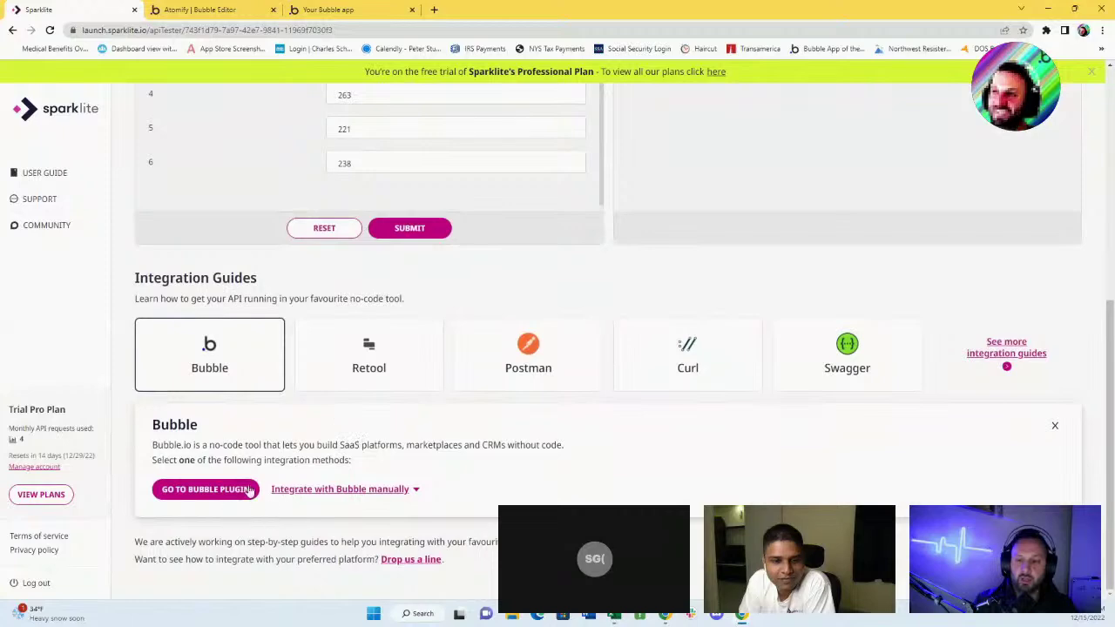
{"action": "left_click", "coordinate": [371, 490]}
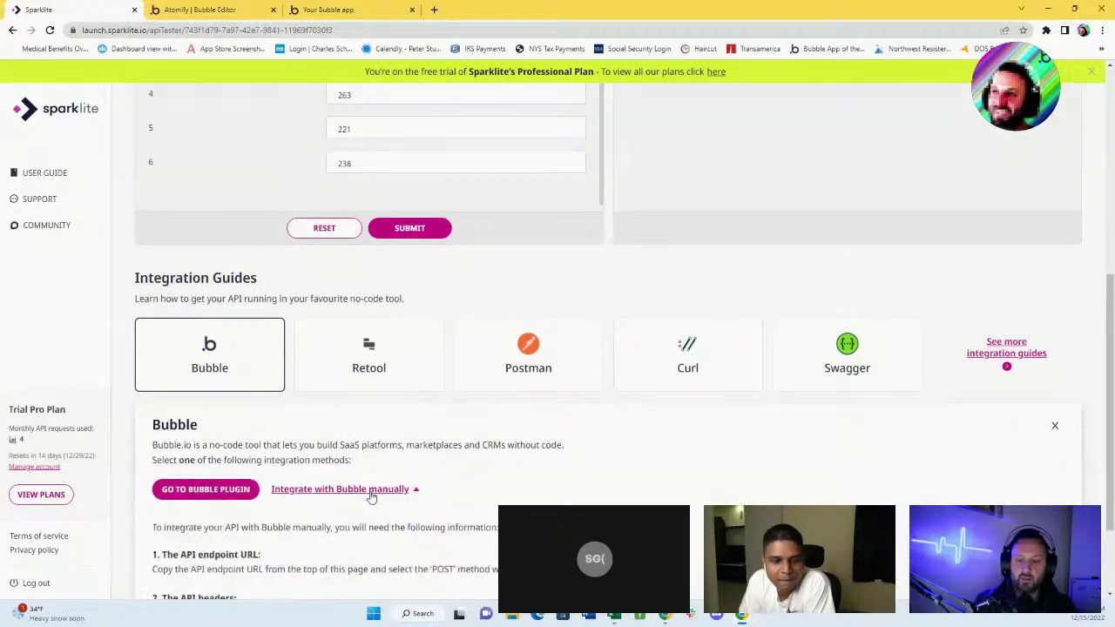
{"action": "scroll", "coordinate": [372, 493], "scroll_direction": "down", "scroll_amount": 5}
{"action": "scroll", "coordinate": [368, 436], "scroll_direction": "down", "scroll_amount": 2}
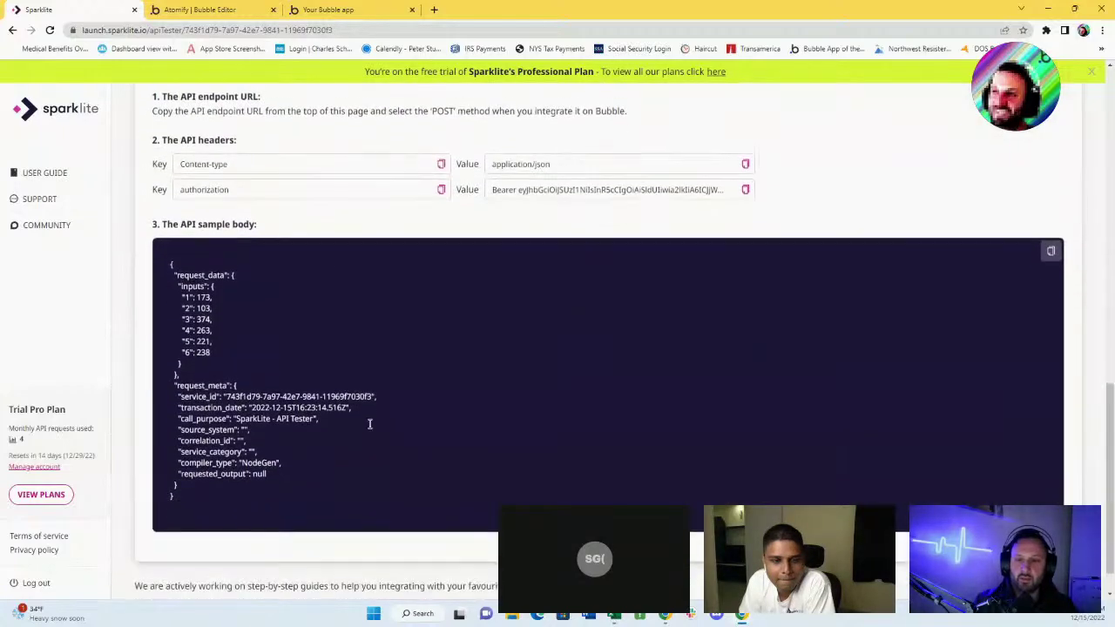
Step: Copy the Content-type key and its application/json value from Sparklite into the first shared header in Bubble
{"action": "left_click", "coordinate": [439, 157]}
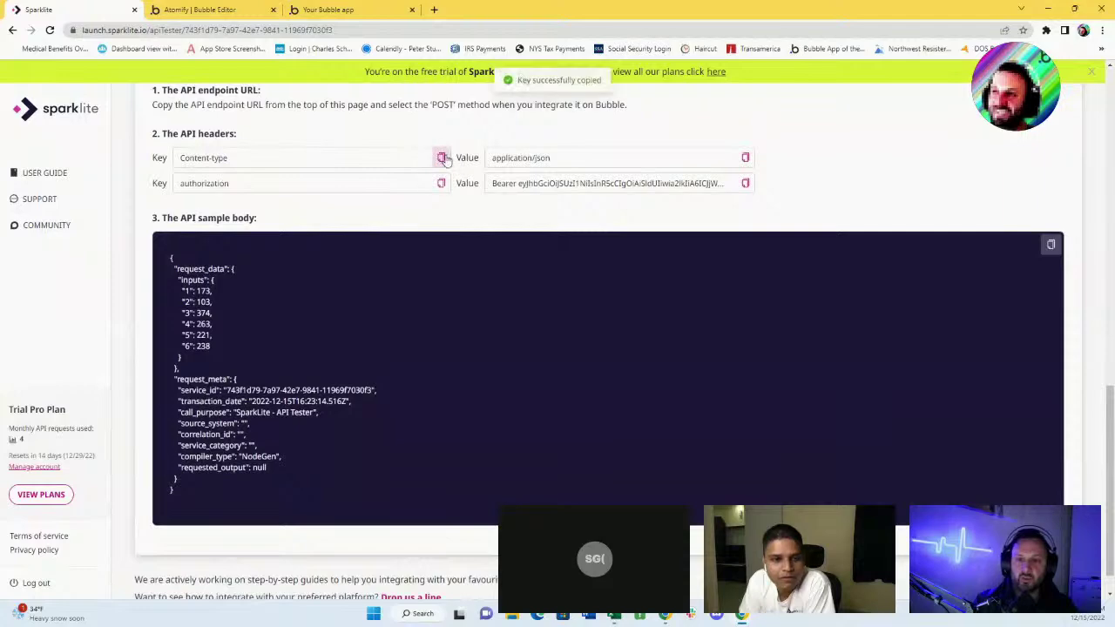
{"action": "left_click", "coordinate": [224, 7]}
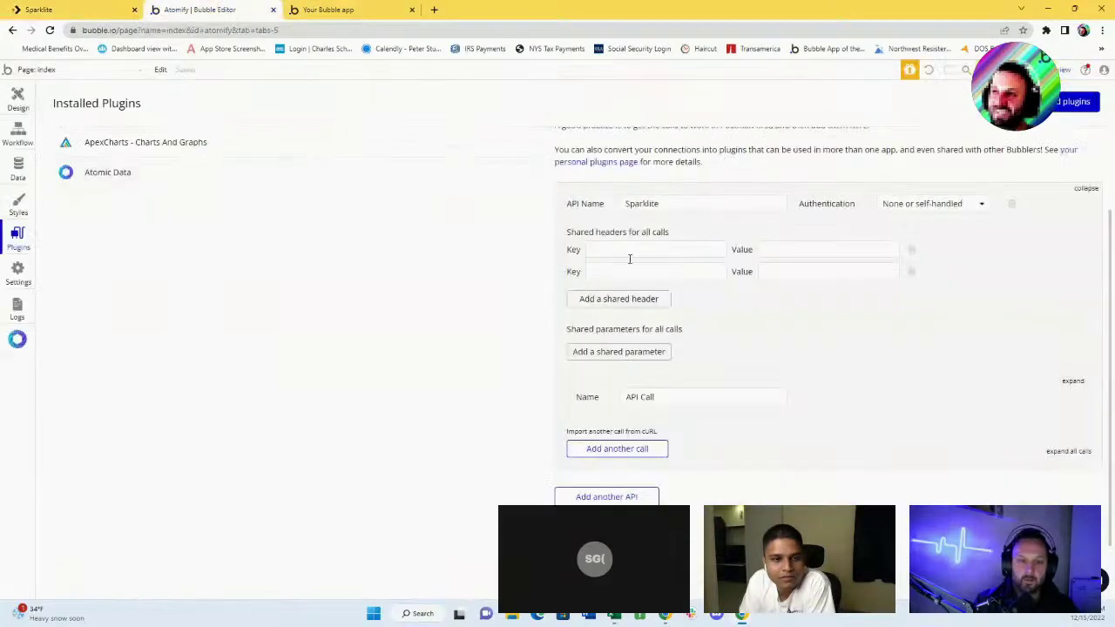
{"action": "left_click", "coordinate": [630, 251]}
{"action": "key", "text": "ctrl+v"}
{"action": "left_click", "coordinate": [39, 10]}
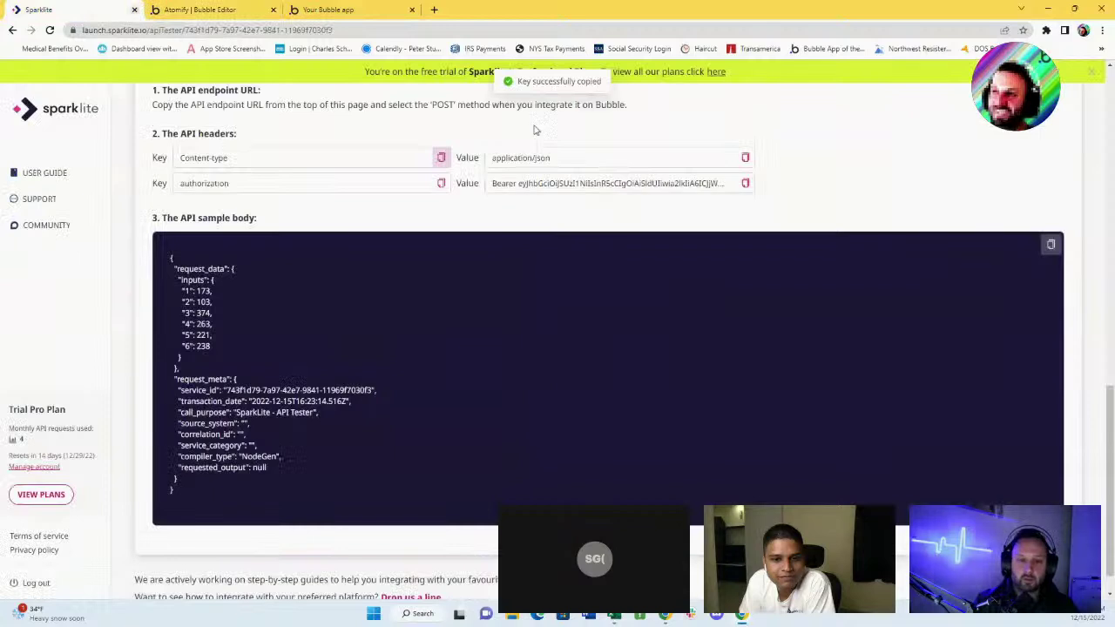
{"action": "left_click", "coordinate": [746, 157]}
{"action": "left_click", "coordinate": [199, 9]}
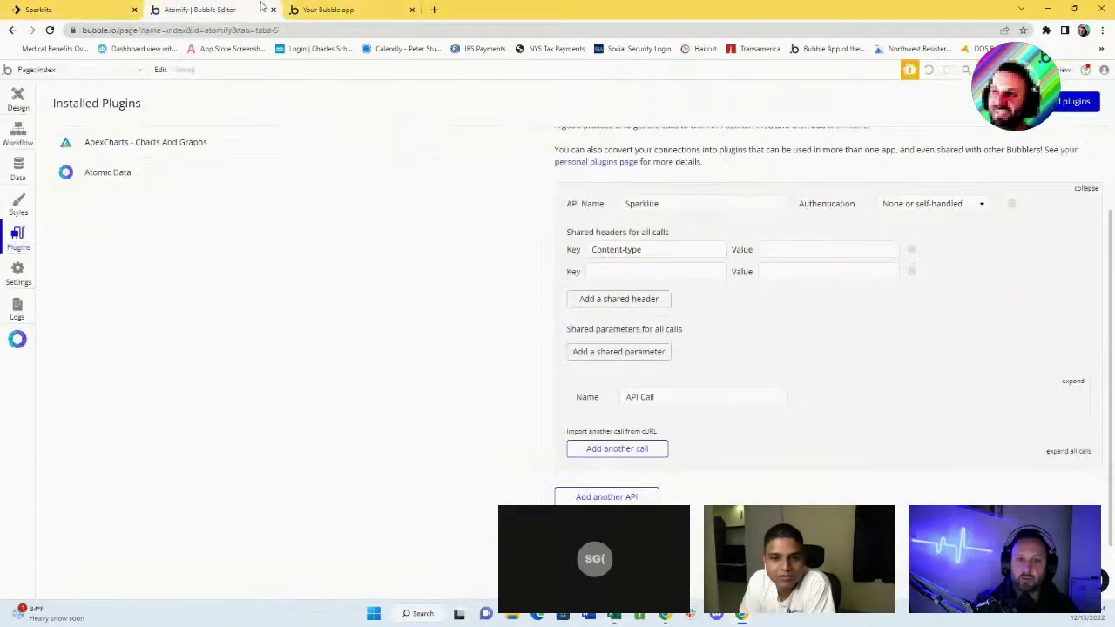
{"action": "left_click", "coordinate": [812, 250]}
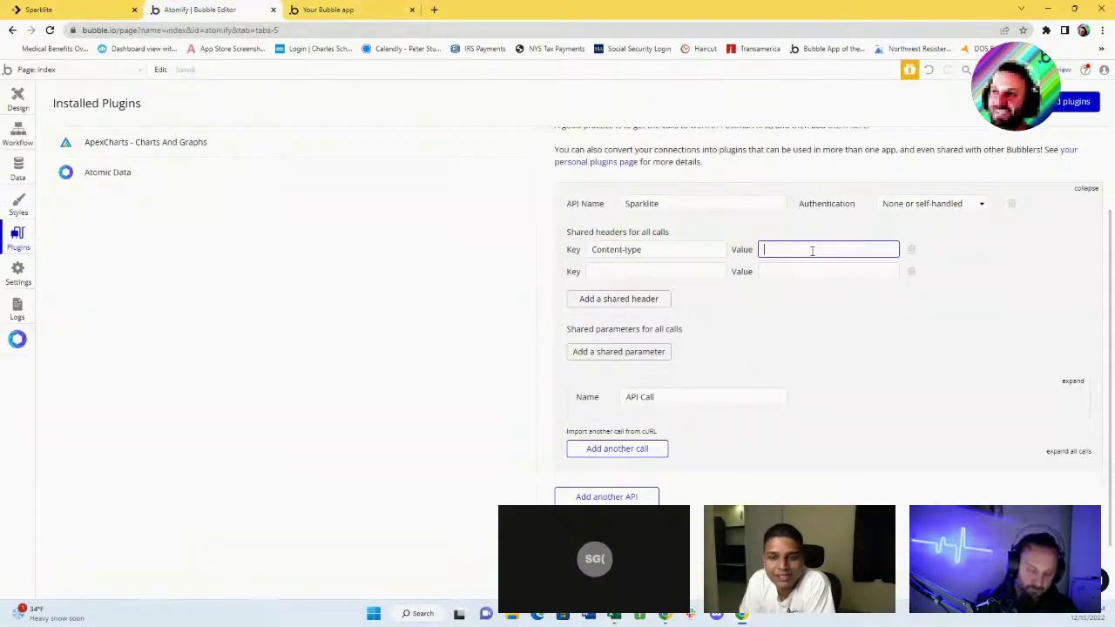
{"action": "key", "text": "ctrl+v"}
Step: Copy the authorization key and its bearer token from Sparklite into the second shared header in Bubble
{"action": "left_click", "coordinate": [111, 6]}
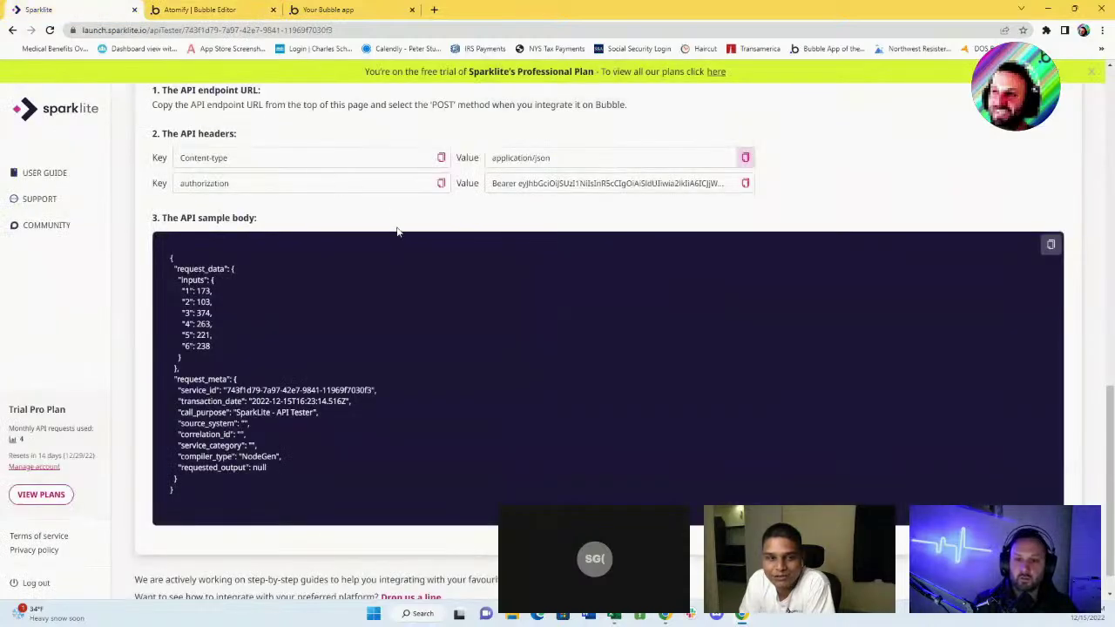
{"action": "left_click", "coordinate": [441, 183]}
{"action": "key", "text": "ctrl+Tab"}
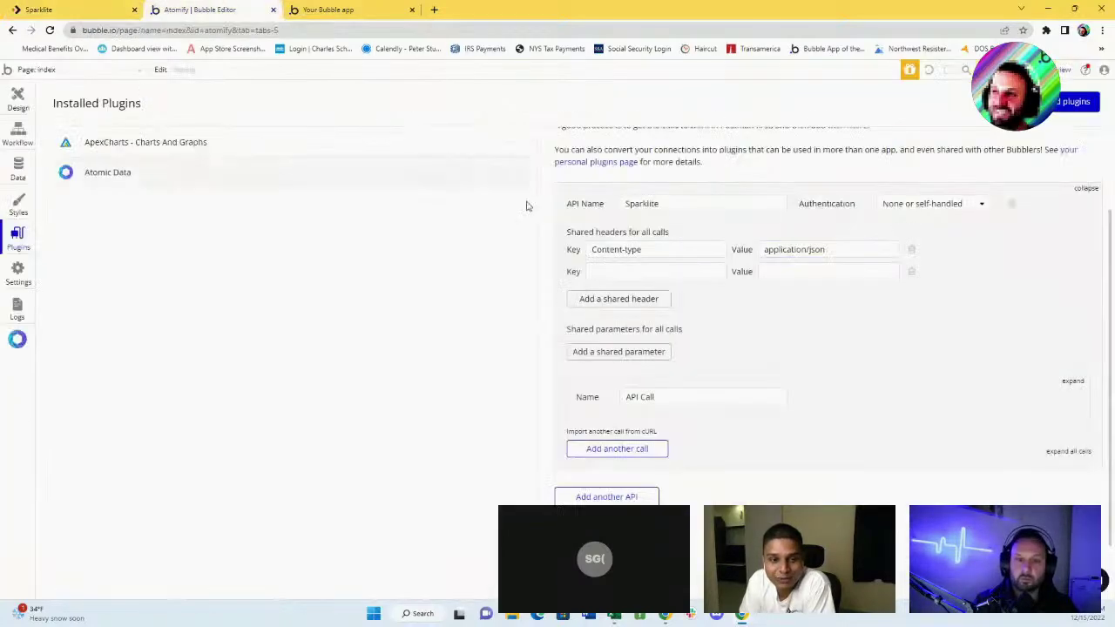
{"action": "left_click", "coordinate": [662, 273]}
{"action": "key", "text": "ctrl+v"}
{"action": "key", "text": "ctrl+shift+Tab"}
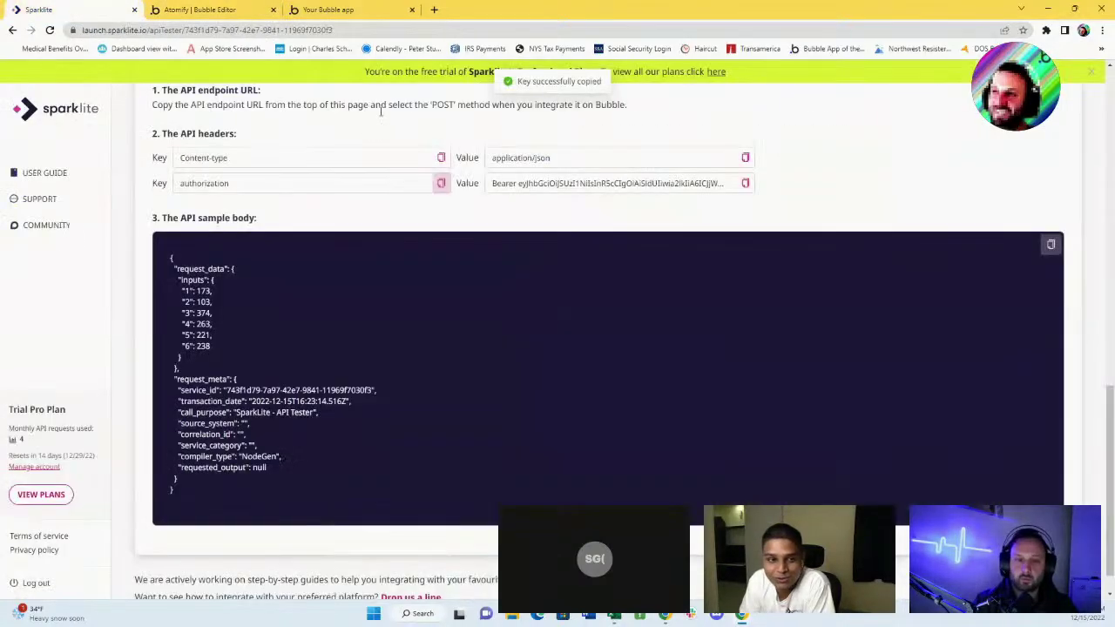
{"action": "left_click", "coordinate": [745, 183]}
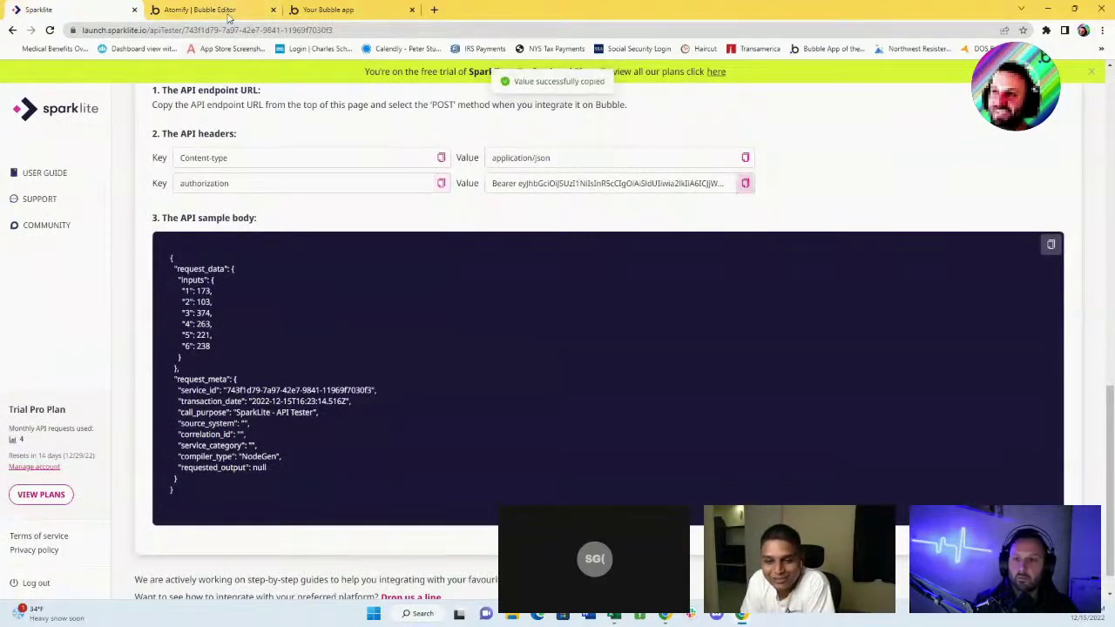
{"action": "left_click", "coordinate": [228, 7]}
{"action": "left_click", "coordinate": [766, 272]}
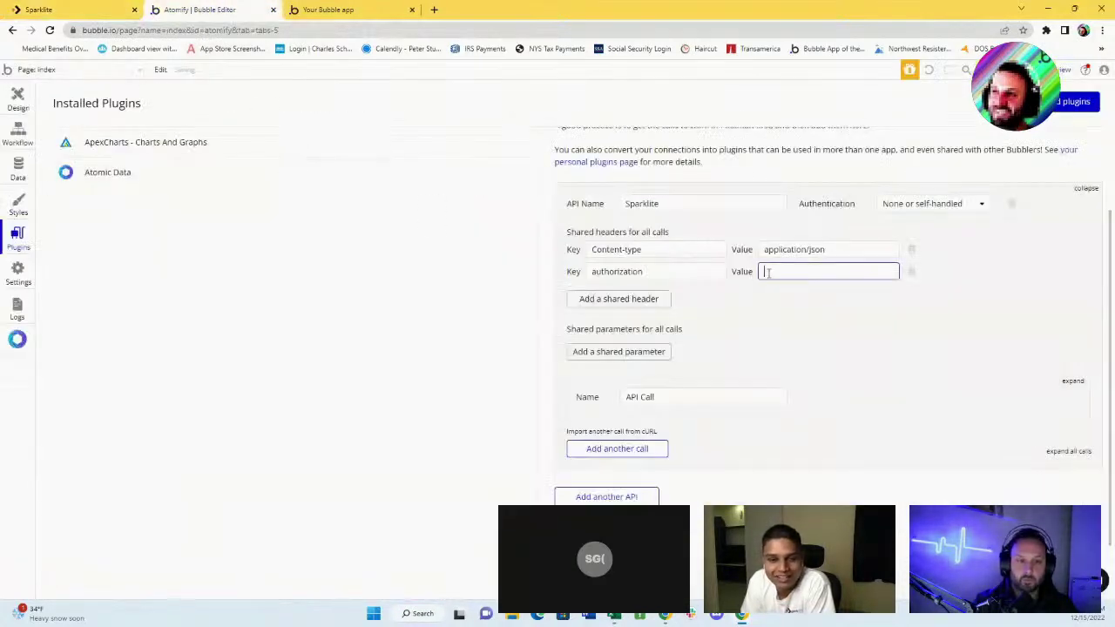
{"action": "key", "text": "ctrl+v"}
{"action": "left_click", "coordinate": [824, 306]}
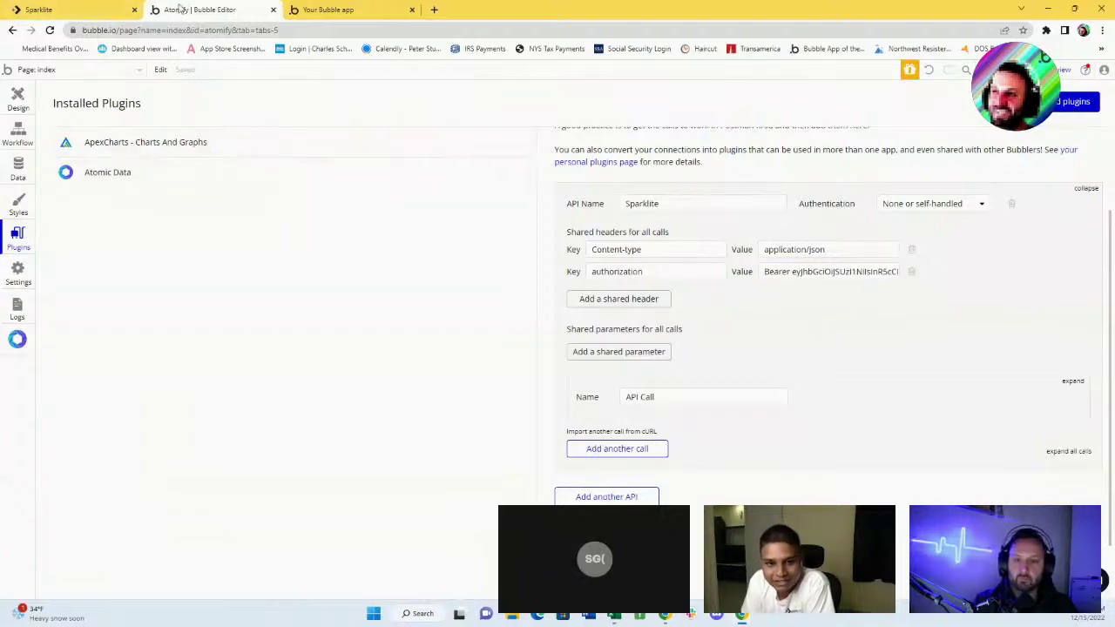
Step: Return to Sparklite and examine the authorization header's token value in the Bubble integration guide
{"action": "left_click", "coordinate": [73, 11]}
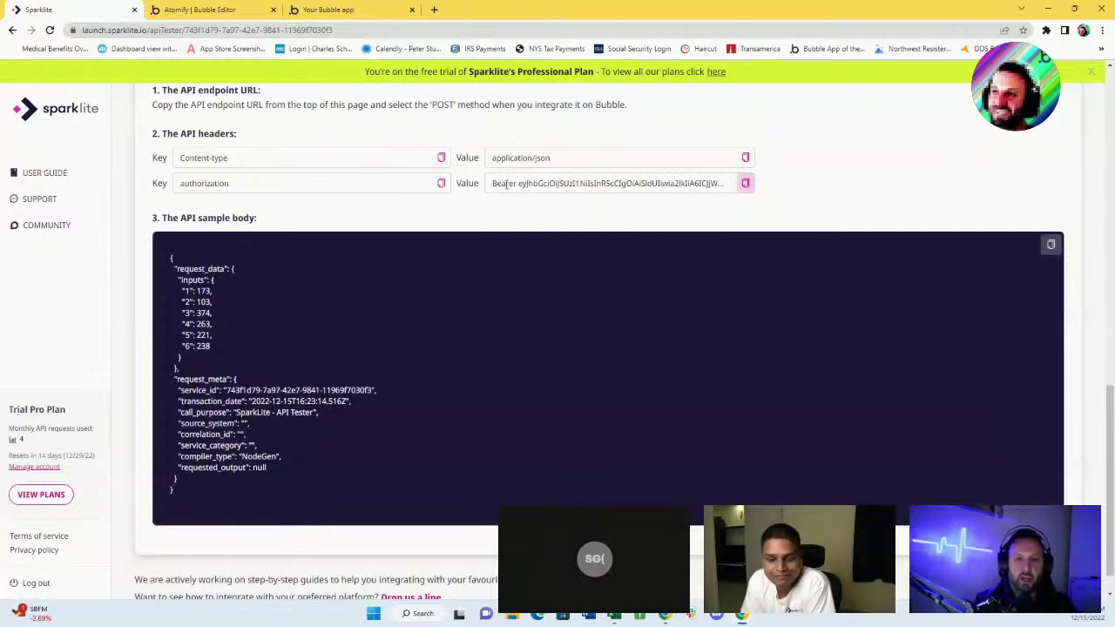
{"action": "left_click_drag", "start_coordinate": [462, 185], "coordinate": [476, 185]}
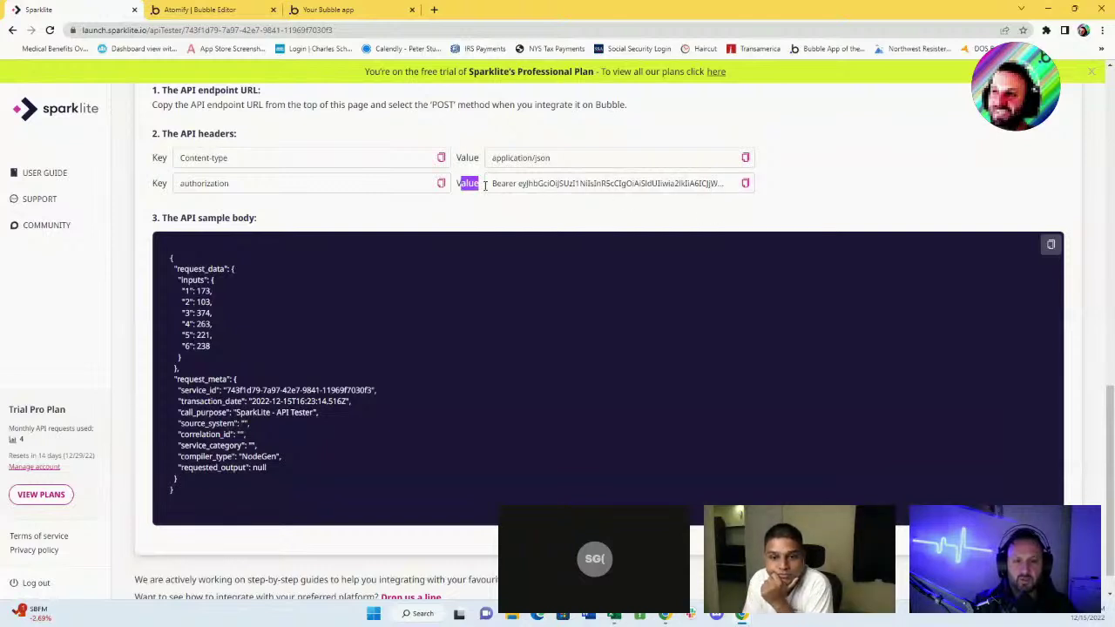
{"action": "left_click_drag", "start_coordinate": [485, 185], "coordinate": [740, 184]}
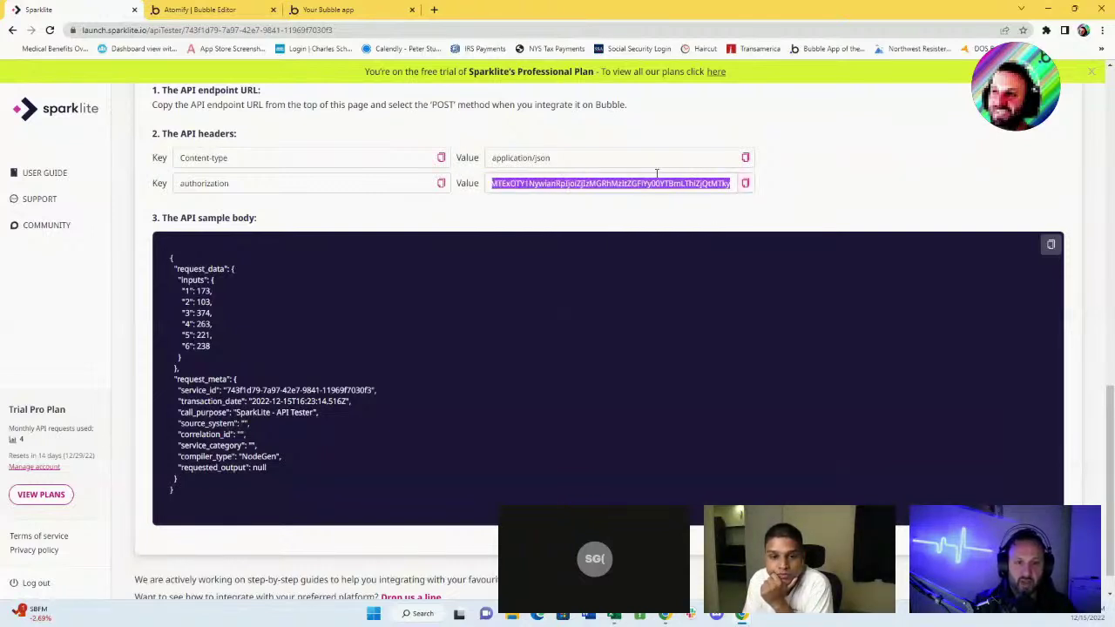
{"action": "left_click", "coordinate": [615, 208]}
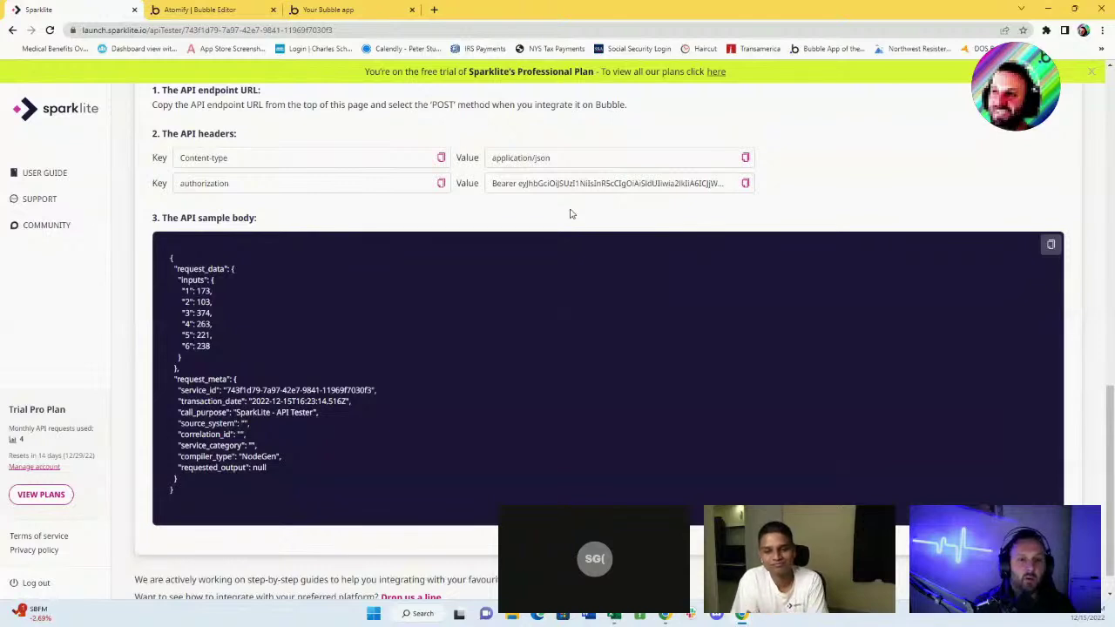
Step: Examine the API sample body in the integration guide, highlighting the inputs under request_data
{"action": "scroll", "coordinate": [571, 214], "scroll_direction": "up", "scroll_amount": 1}
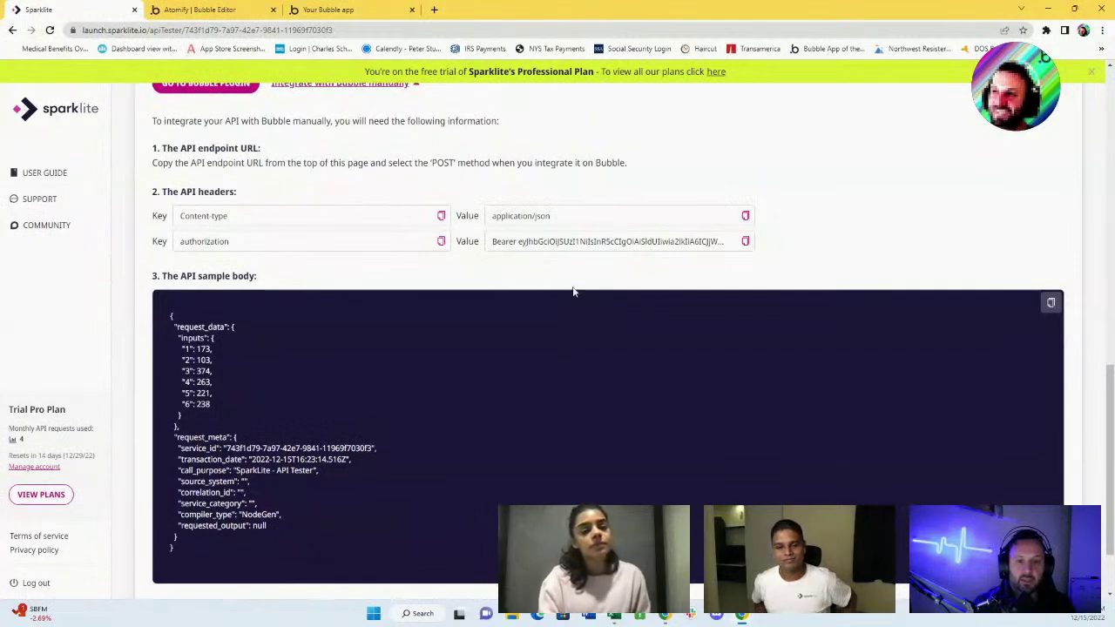
{"action": "scroll", "coordinate": [497, 399], "scroll_direction": "up", "scroll_amount": 4}
{"action": "scroll", "coordinate": [497, 399], "scroll_direction": "down", "scroll_amount": 3}
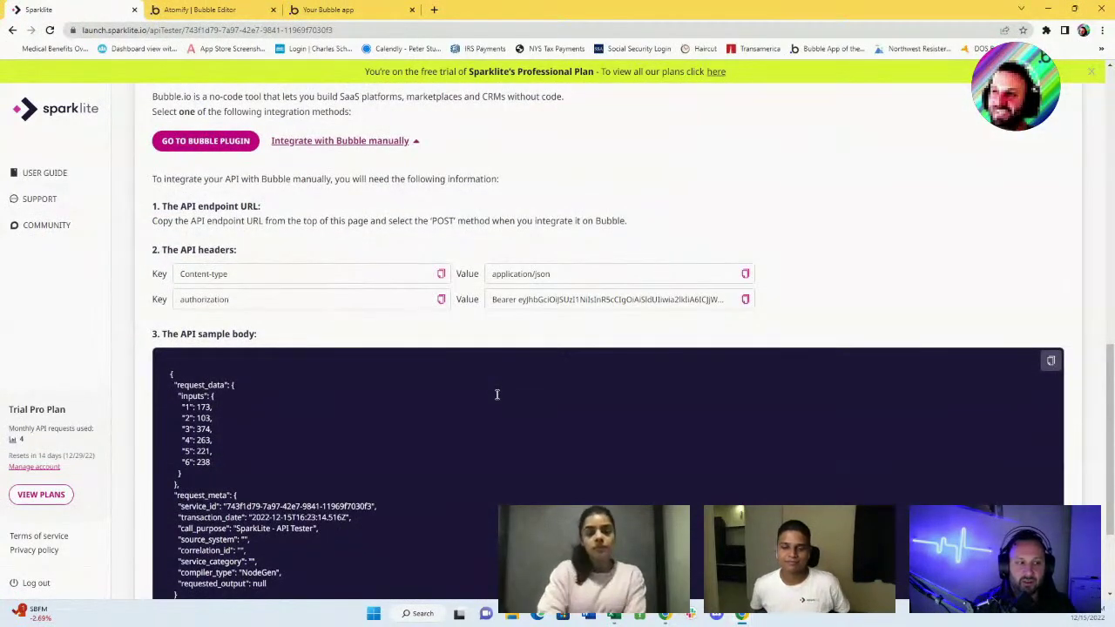
{"action": "scroll", "coordinate": [497, 394], "scroll_direction": "down", "scroll_amount": 2}
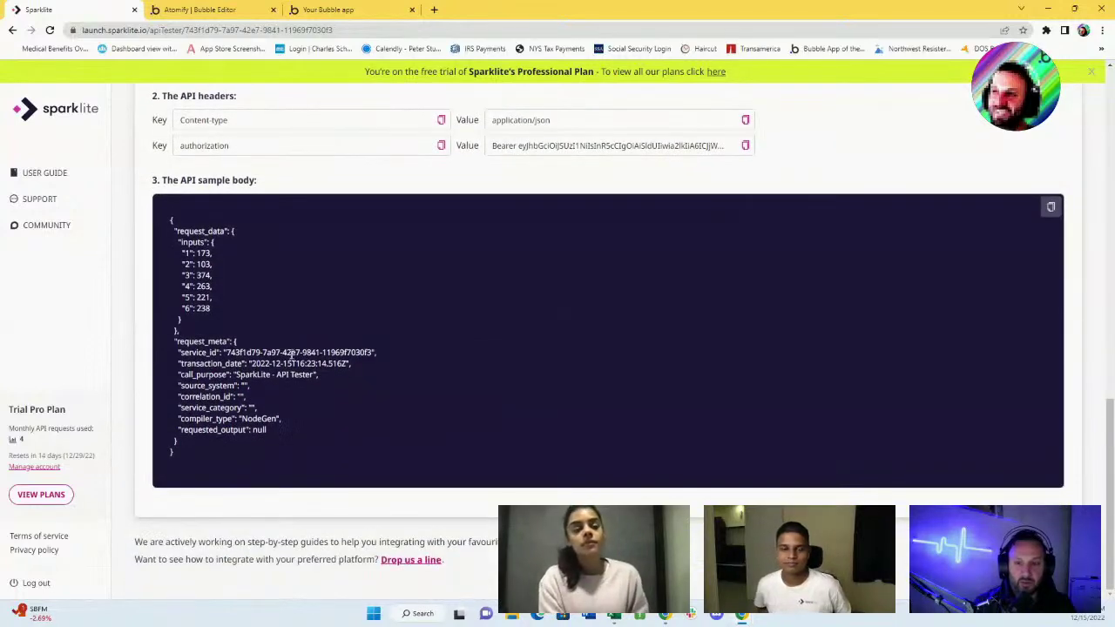
{"action": "left_click_drag", "start_coordinate": [218, 320], "coordinate": [187, 253]}
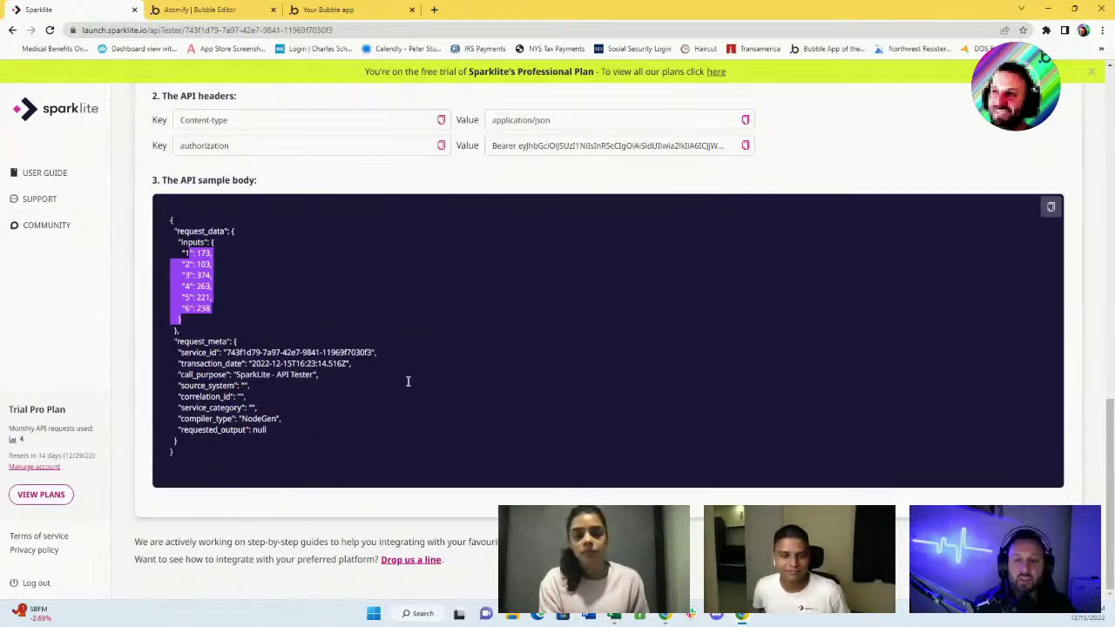
{"action": "left_click", "coordinate": [935, 171]}
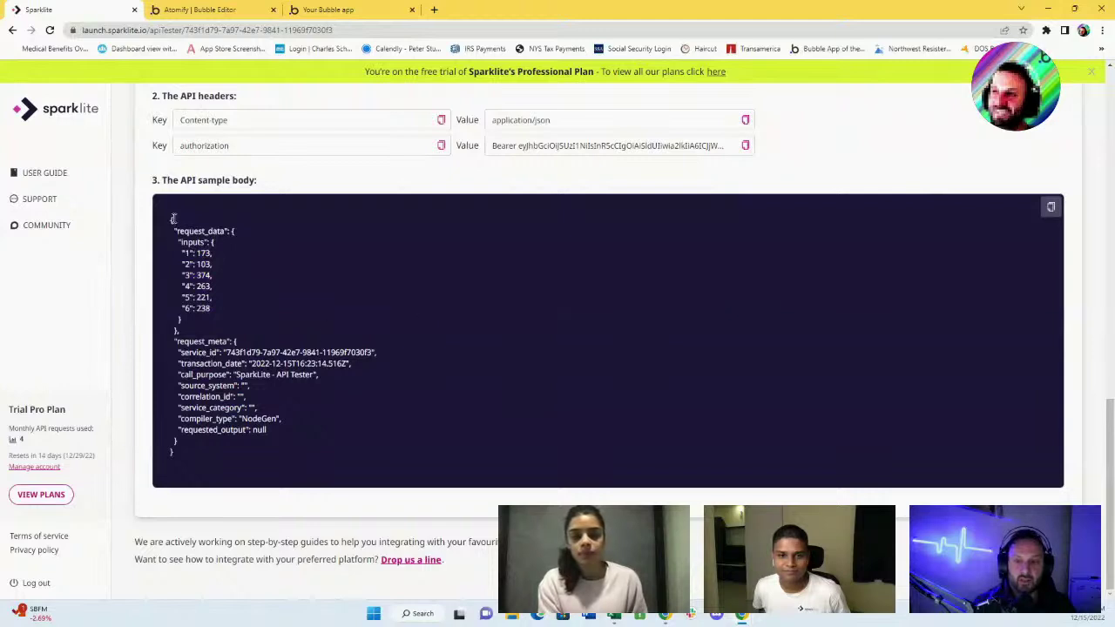
{"action": "left_click_drag", "start_coordinate": [170, 217], "coordinate": [224, 315]}
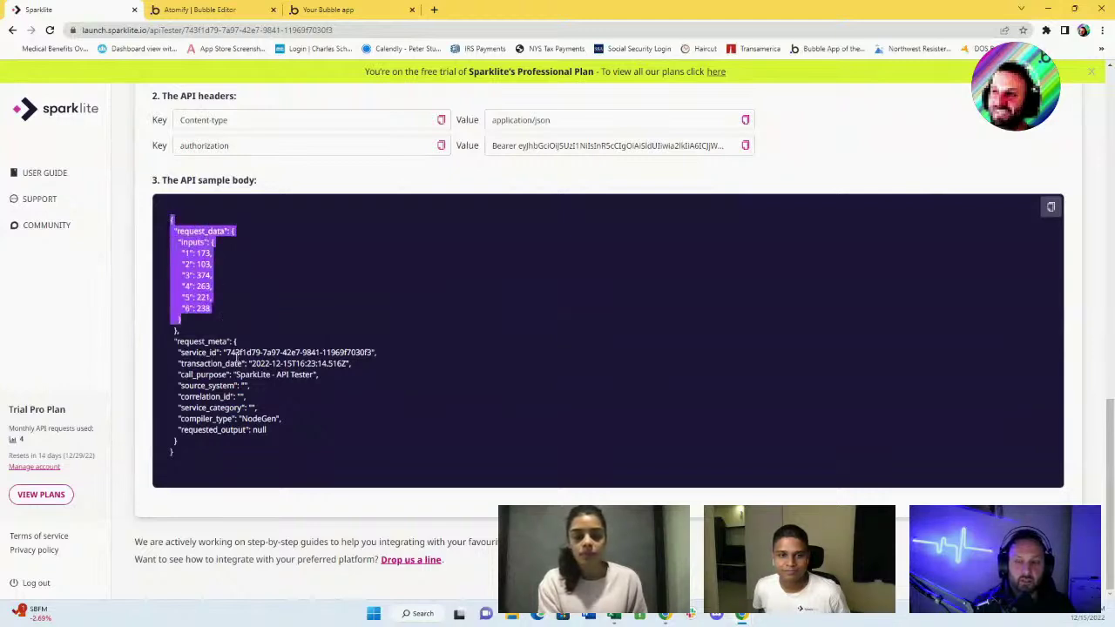